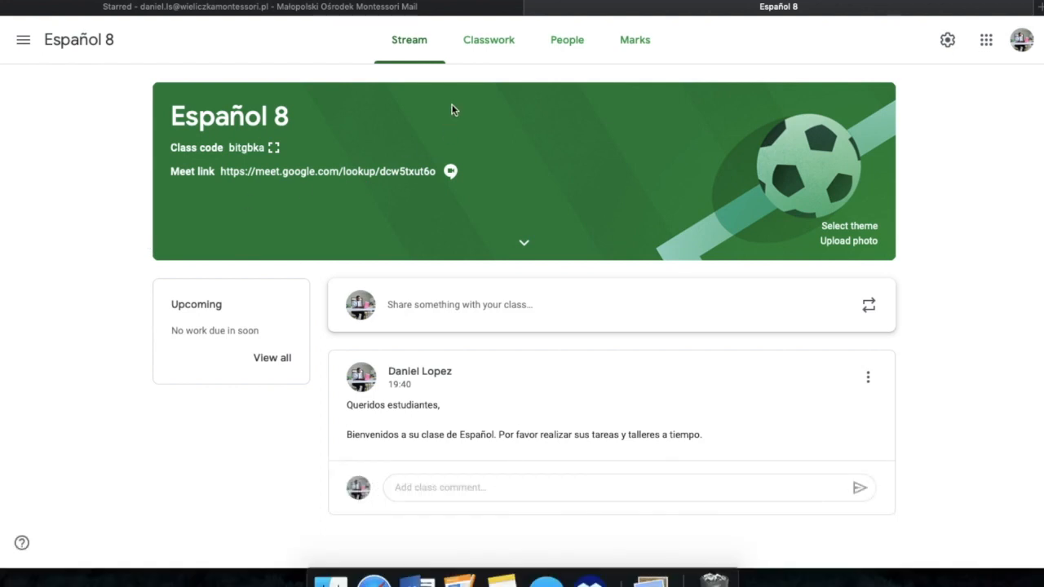
Step: Go to the class's Classwork page and inspect its Drive folder and the kinds of files that can be created there
click(505, 50)
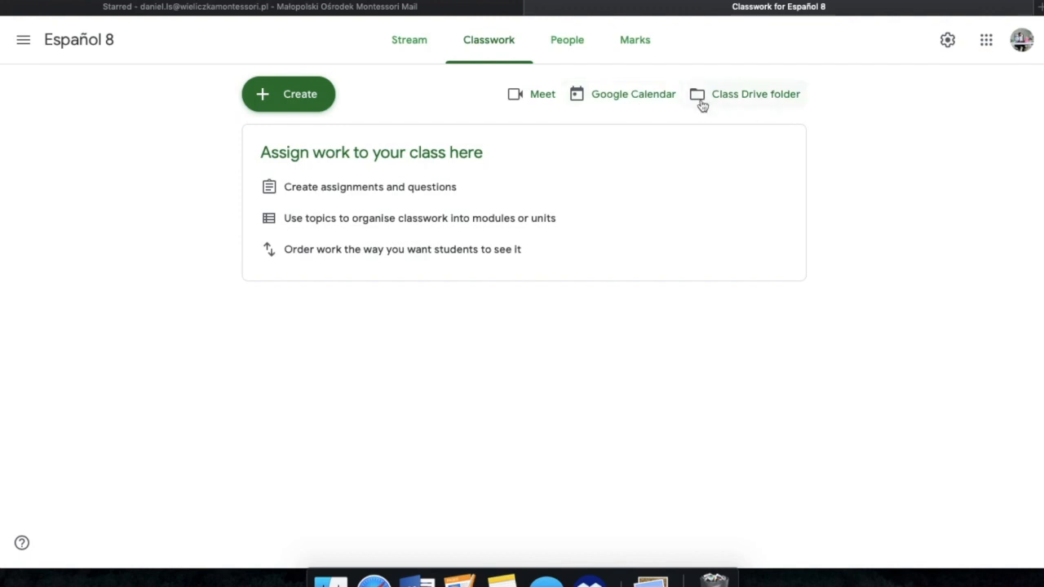
click(772, 108)
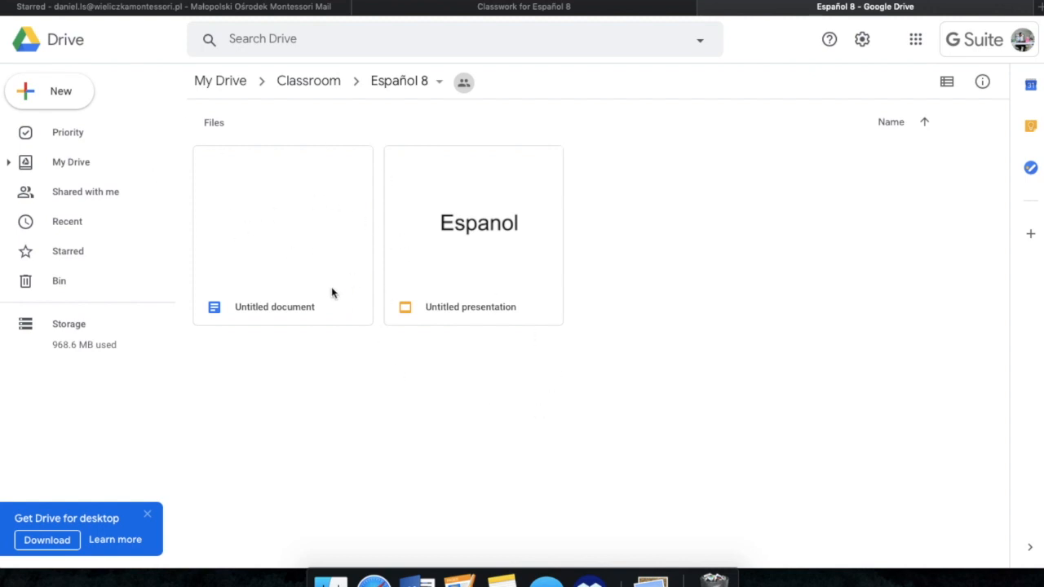
click(85, 88)
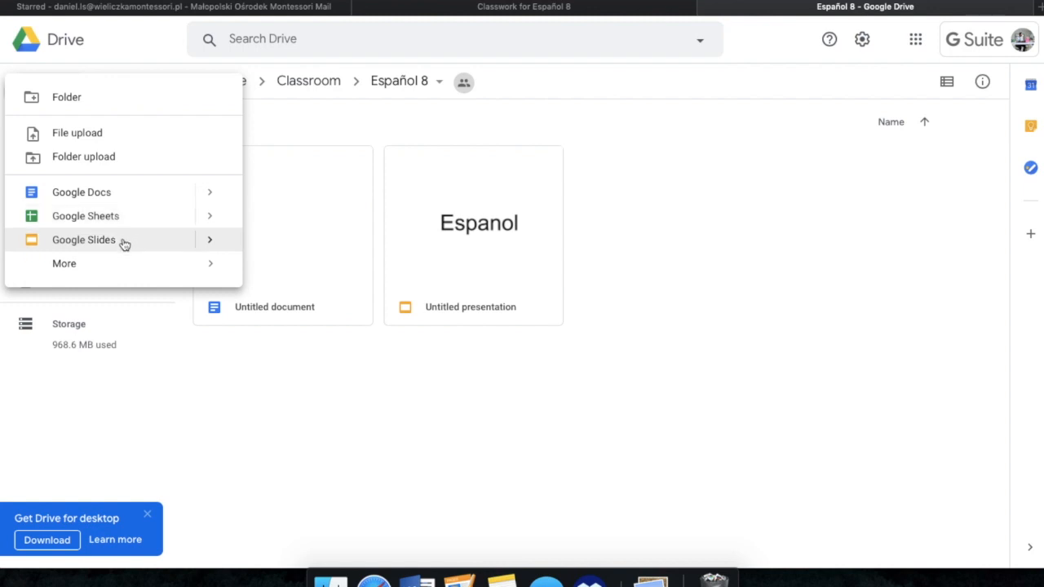
click(780, 290)
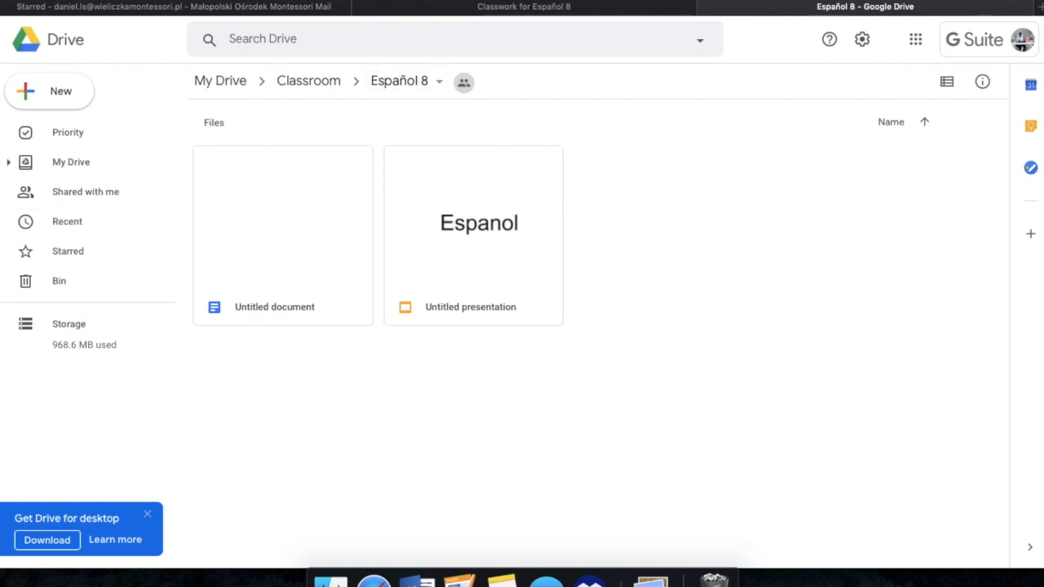
key(super+w)
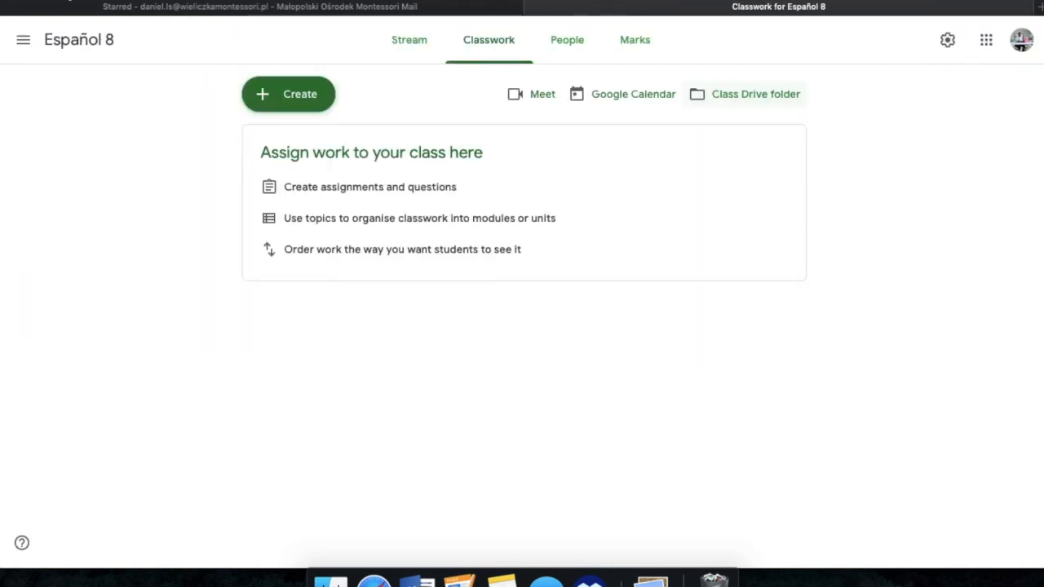
Step: Create a new assignment for the class titled "Información personal"
click(282, 102)
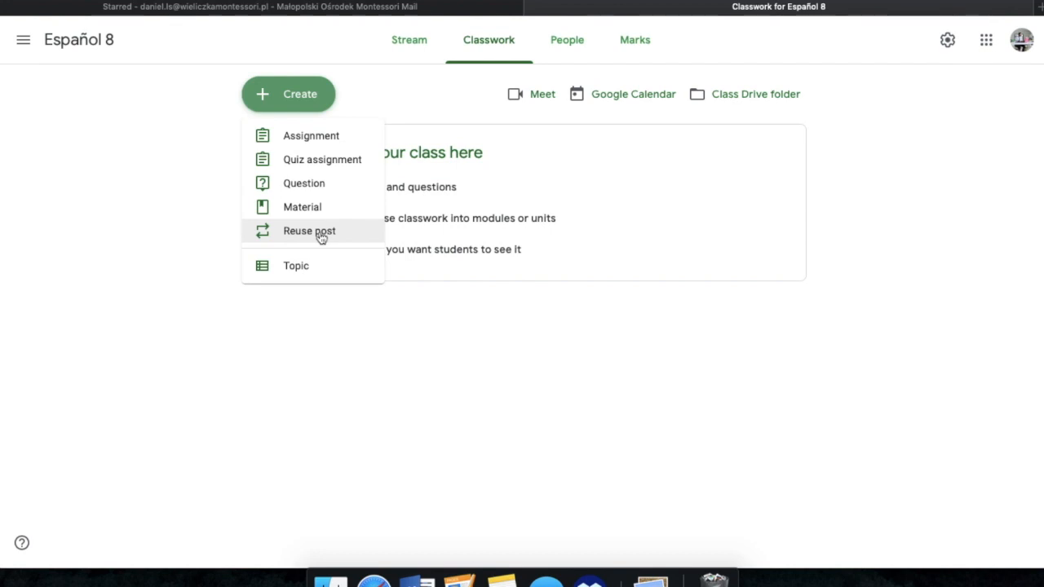
click(334, 139)
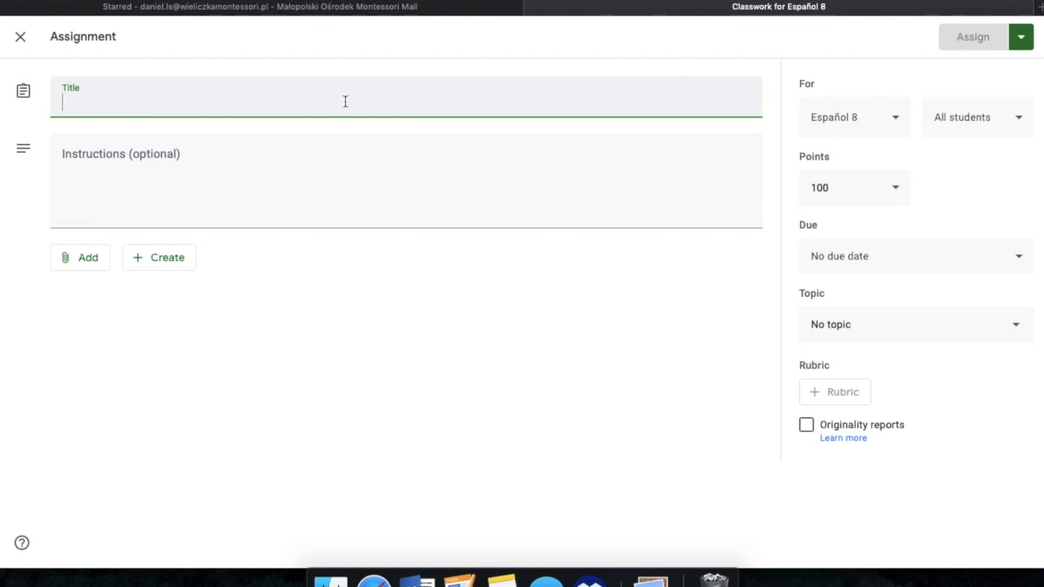
text(In)
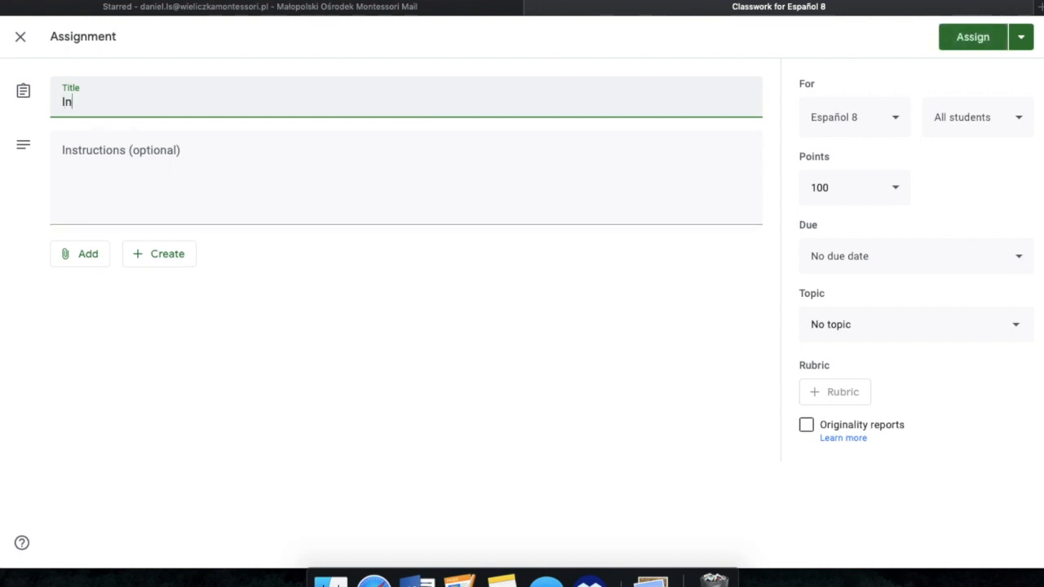
text(formation per)
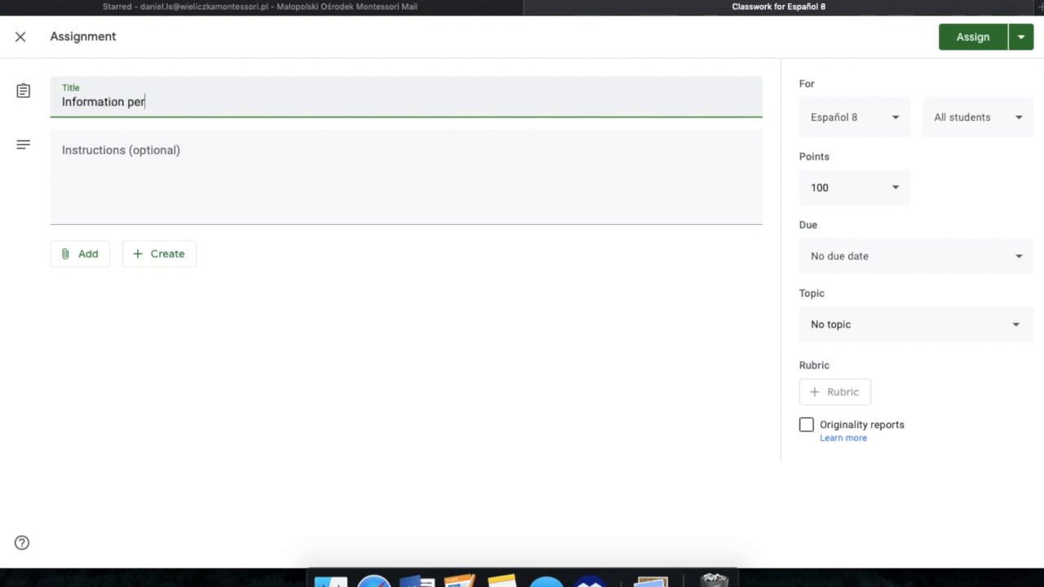
text(sona)
key(BackSpace)
key(BackSpace)
key(BackSpace)
key(BackSpace)
key(BackSpace)
key(BackSpace)
key(BackSpace)
key(BackSpace)
key(BackSpace)
key(BackSpace)
text(tion person)
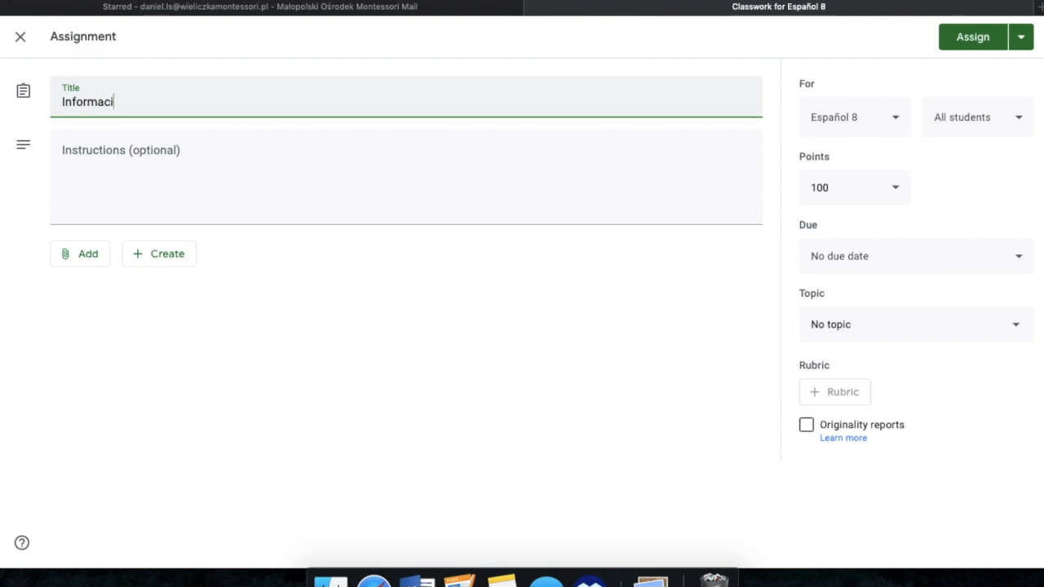
text(al)
double_click(93, 102)
text(Informacion)
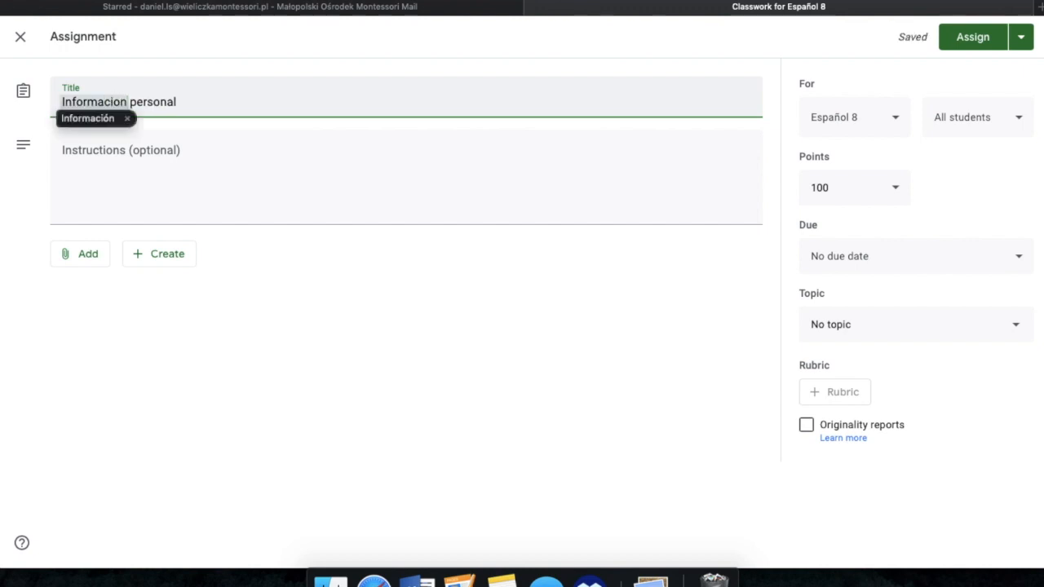
Step: Enter the assignment instructions "Read the text, watch the video and answer the questions."
click(227, 148)
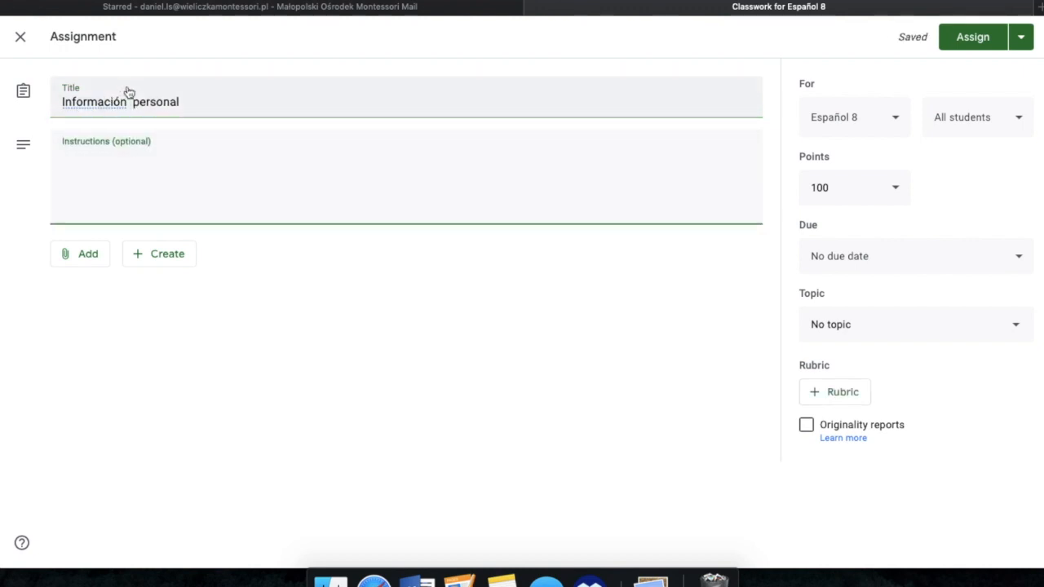
click(155, 168)
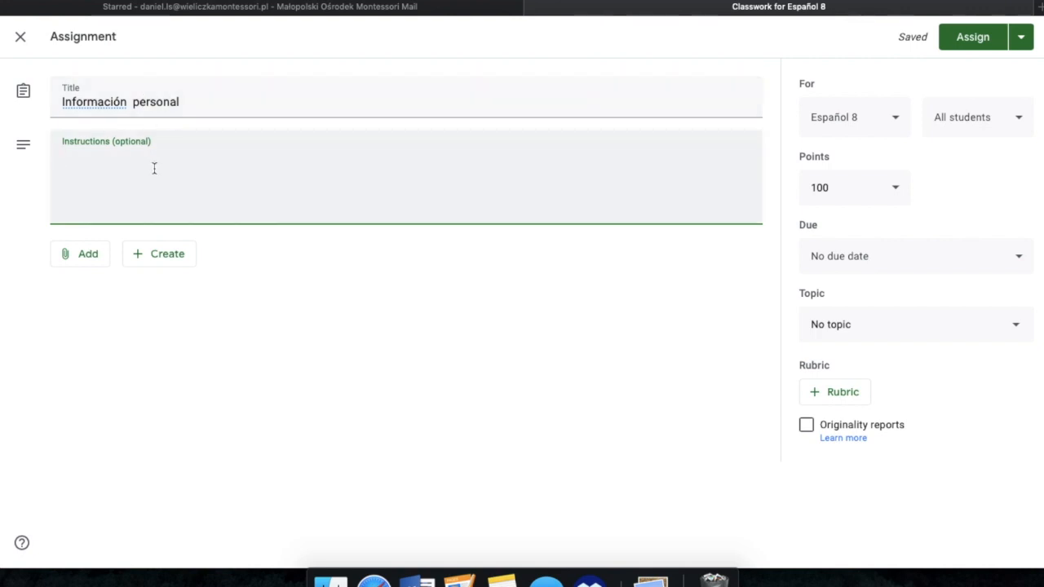
text(Read the)
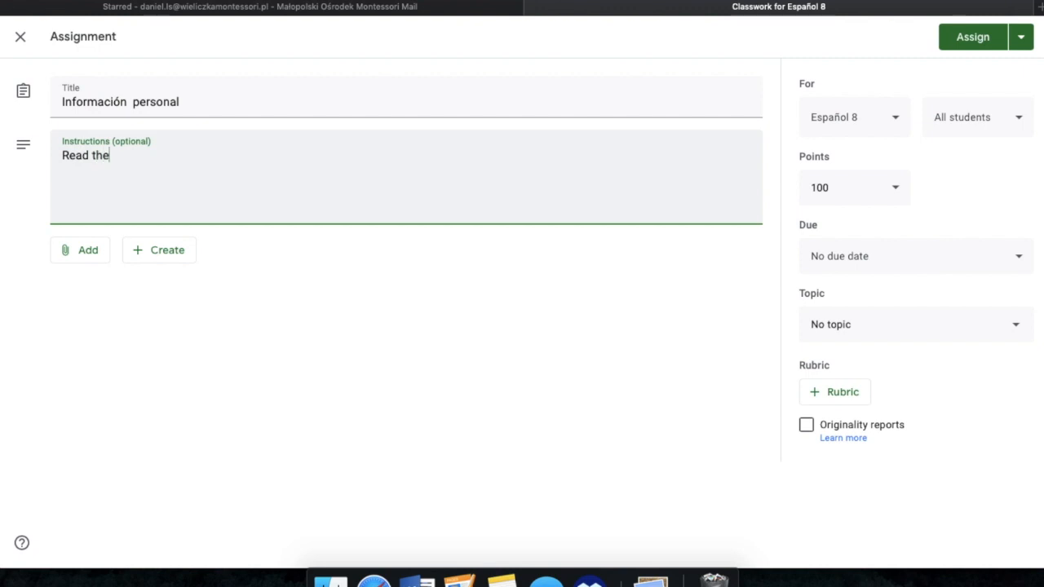
text( text, and watch)
key(BackSpace)
key(BackSpace)
key(BackSpace)
key(BackSpace)
key(BackSpace)
key(BackSpace)
key(BackSpace)
key(BackSpace)
key(BackSpace)
key(BackSpace)
text(watch the vide)
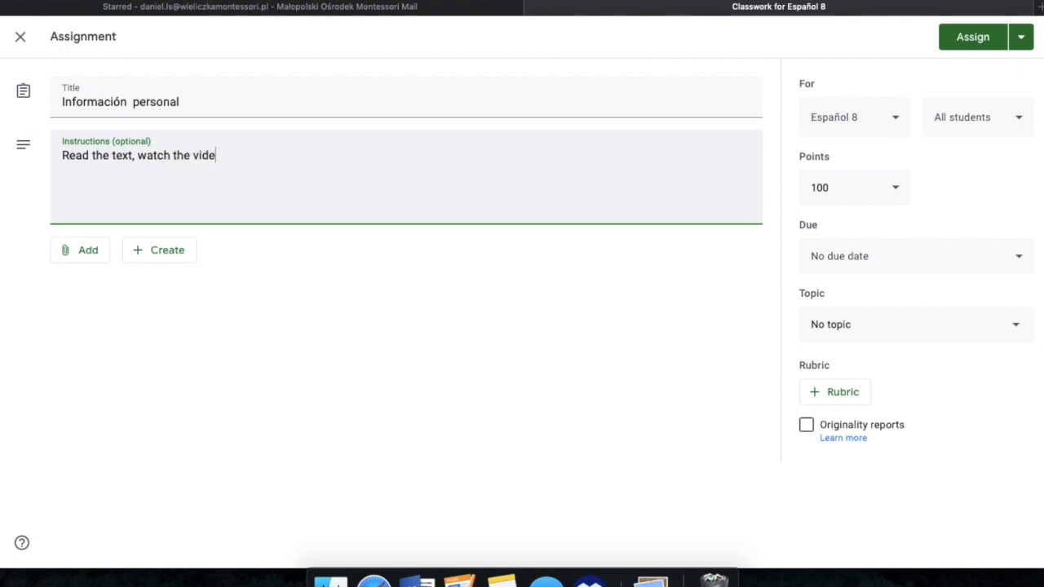
text(o and answer the questions.)
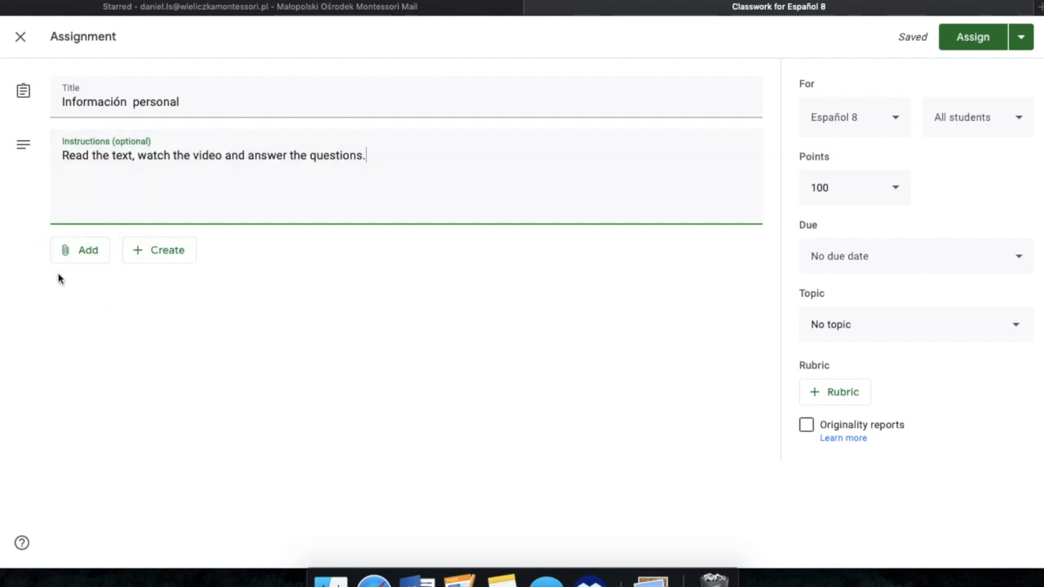
Step: Attach a new blank Google Slides presentation to the assignment, open it for viewing, and return to the assignment
click(182, 251)
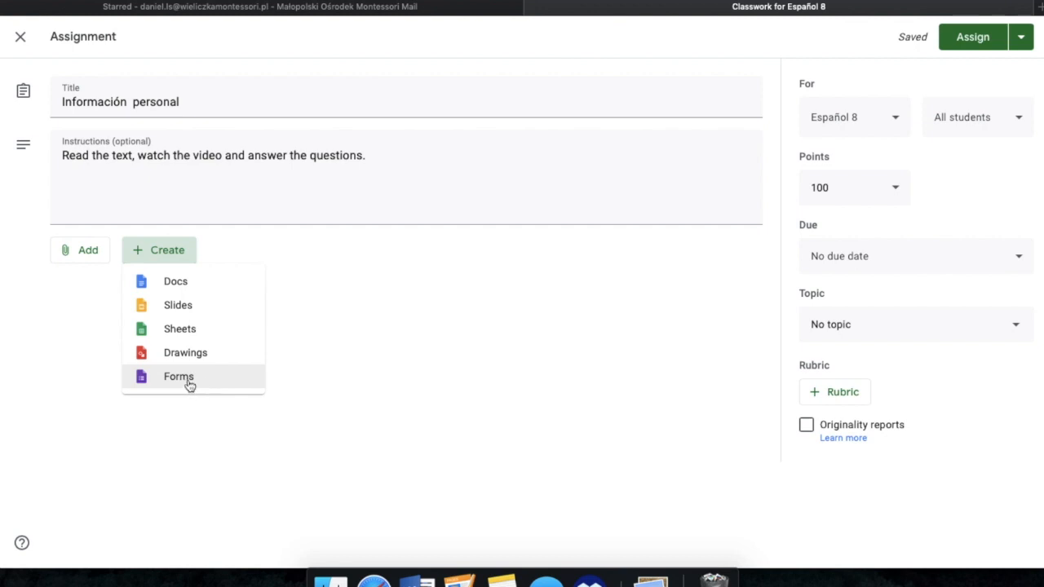
click(196, 316)
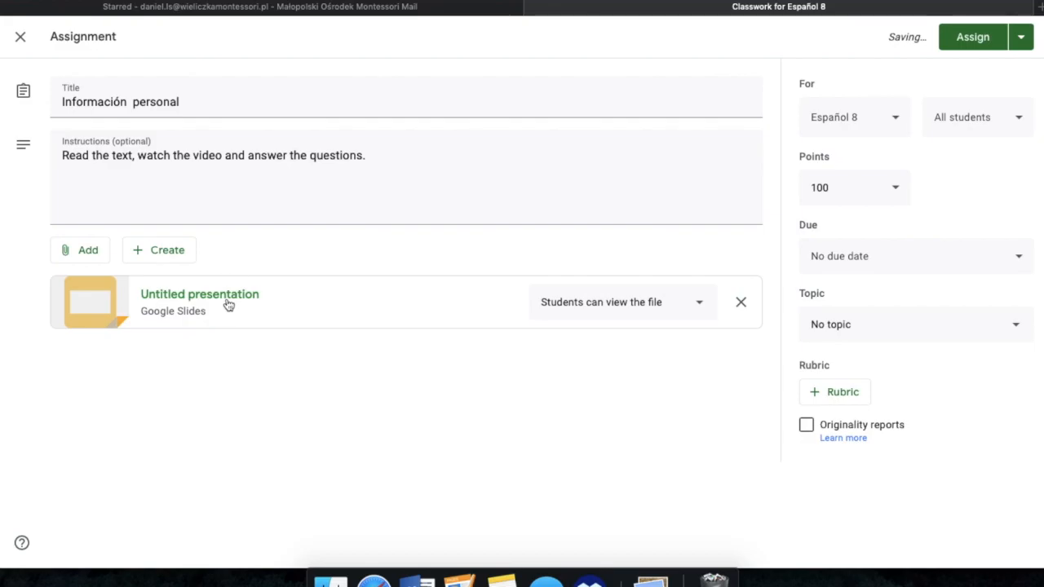
click(228, 304)
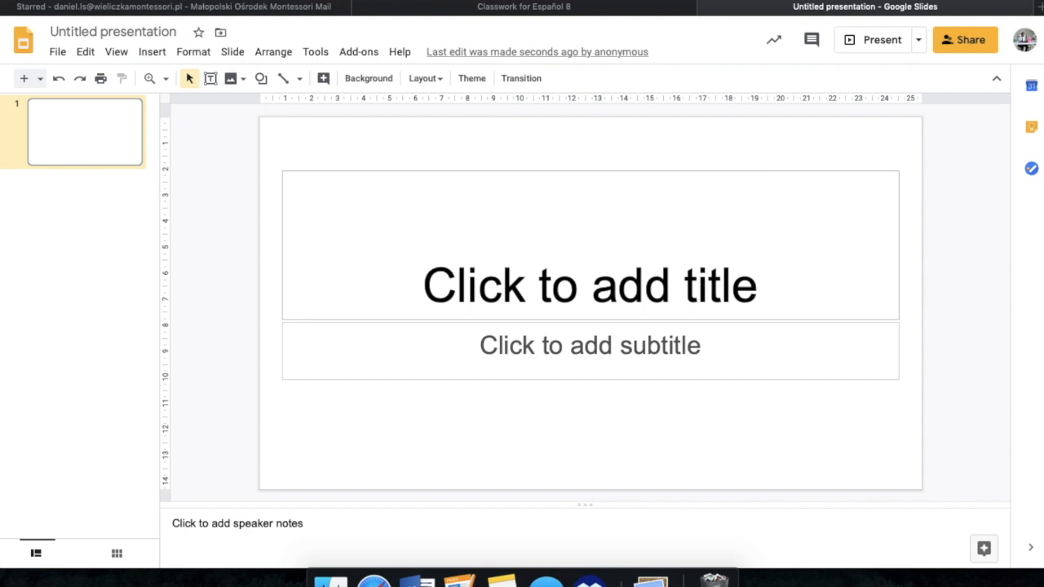
click(706, 10)
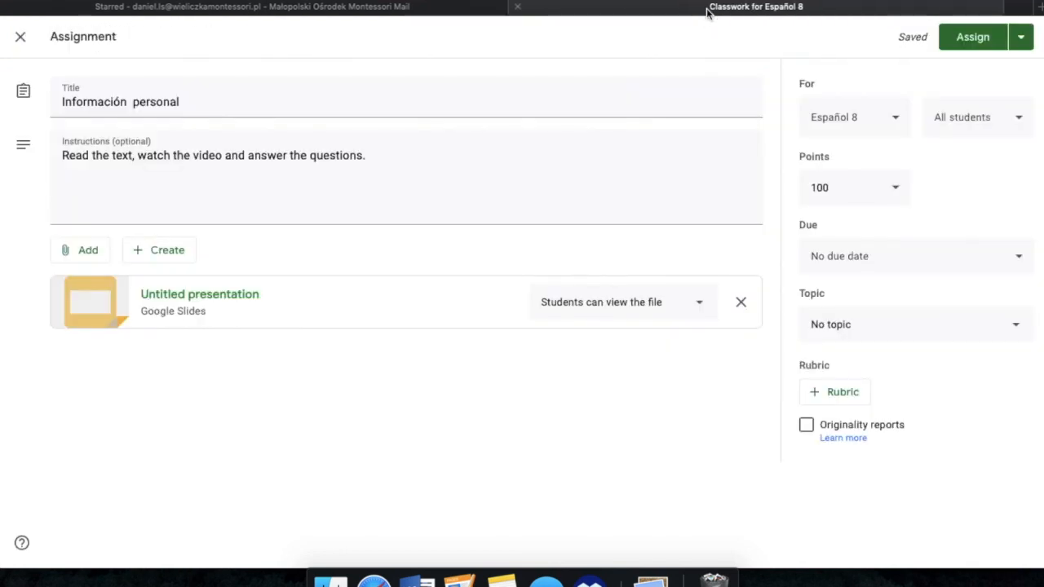
Step: Attach a new blank Google Docs document to the assignment, open it for viewing, and return to the assignment
click(168, 253)
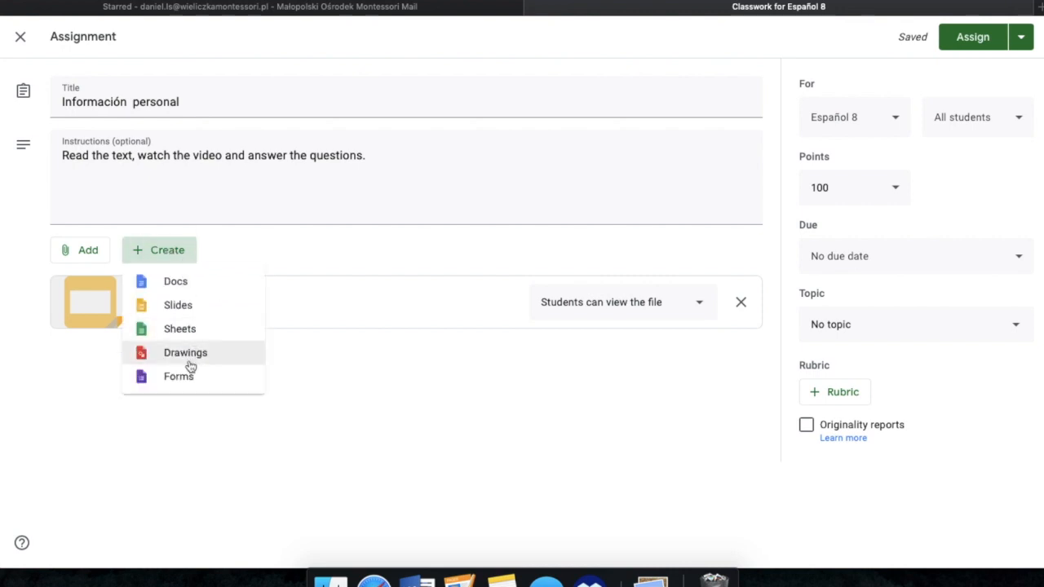
click(178, 291)
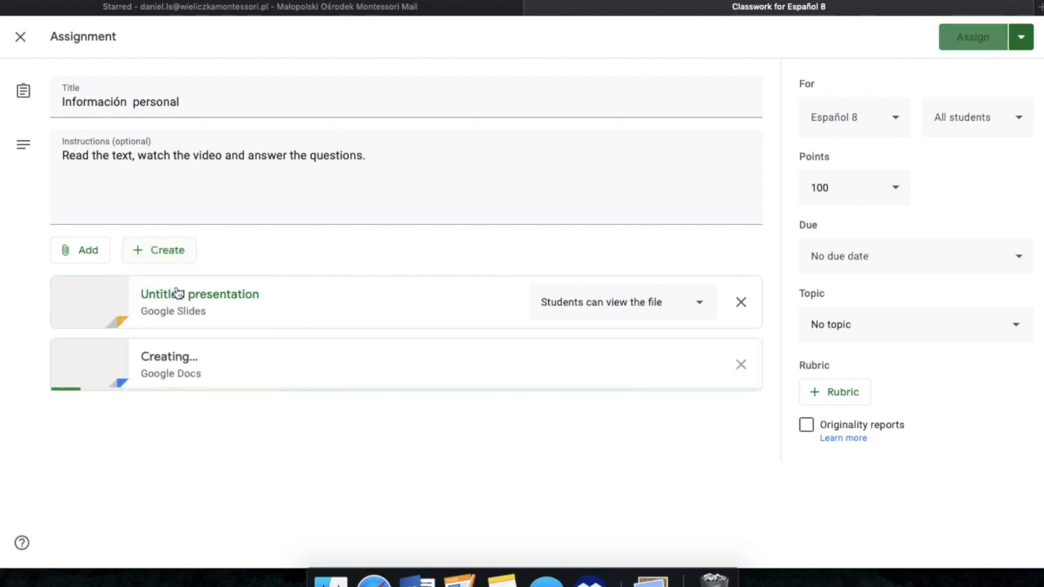
click(222, 363)
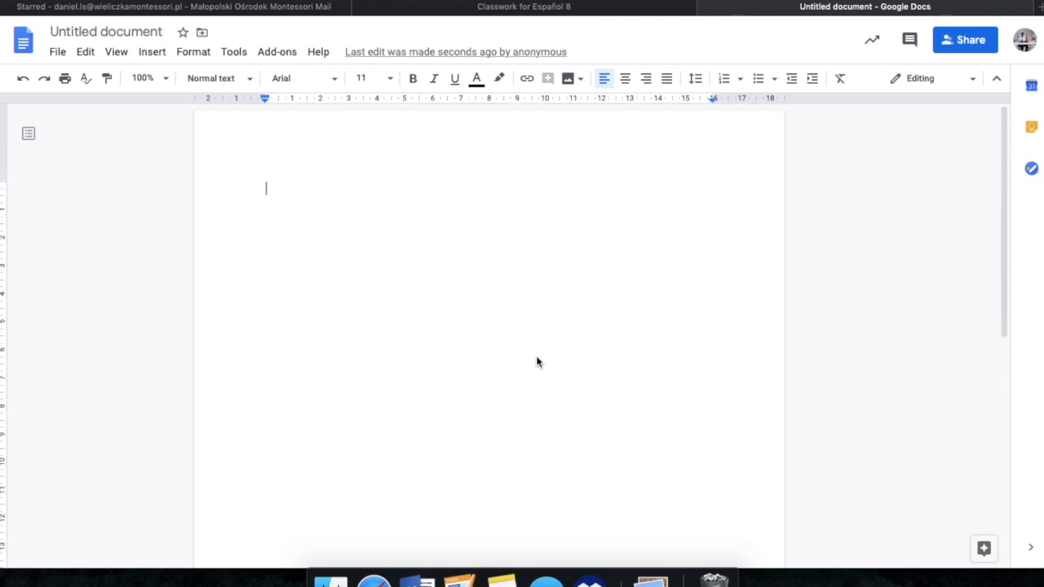
click(707, 10)
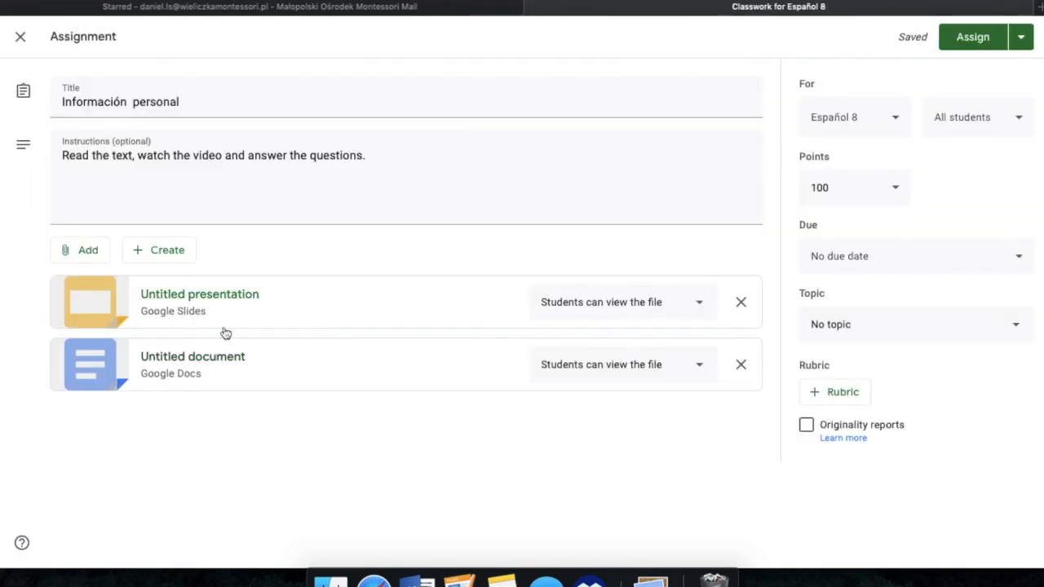
Step: Review the assignment's options for adding attachments, choosing students, points, due date and topic
click(97, 259)
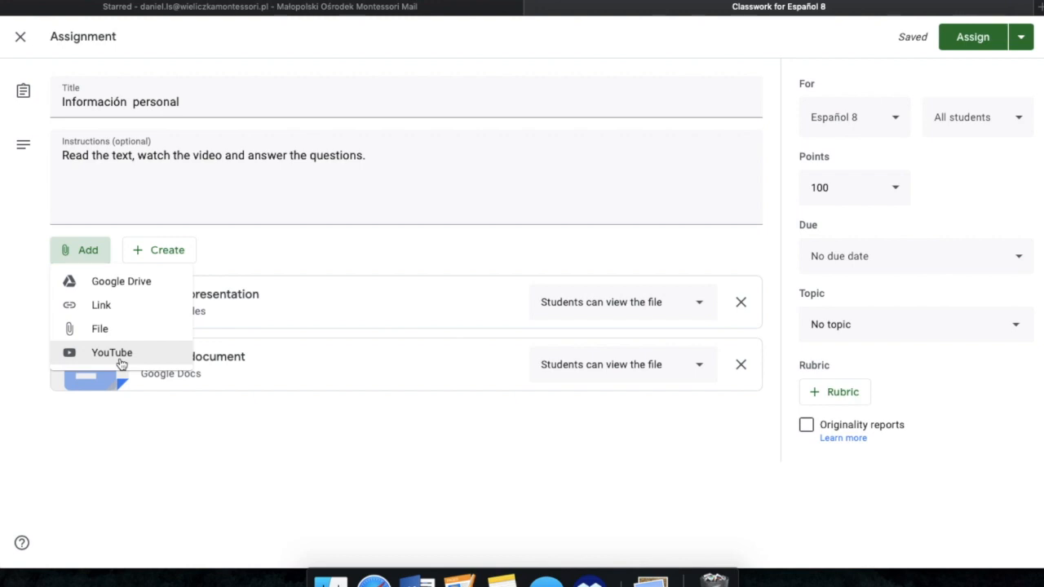
click(245, 449)
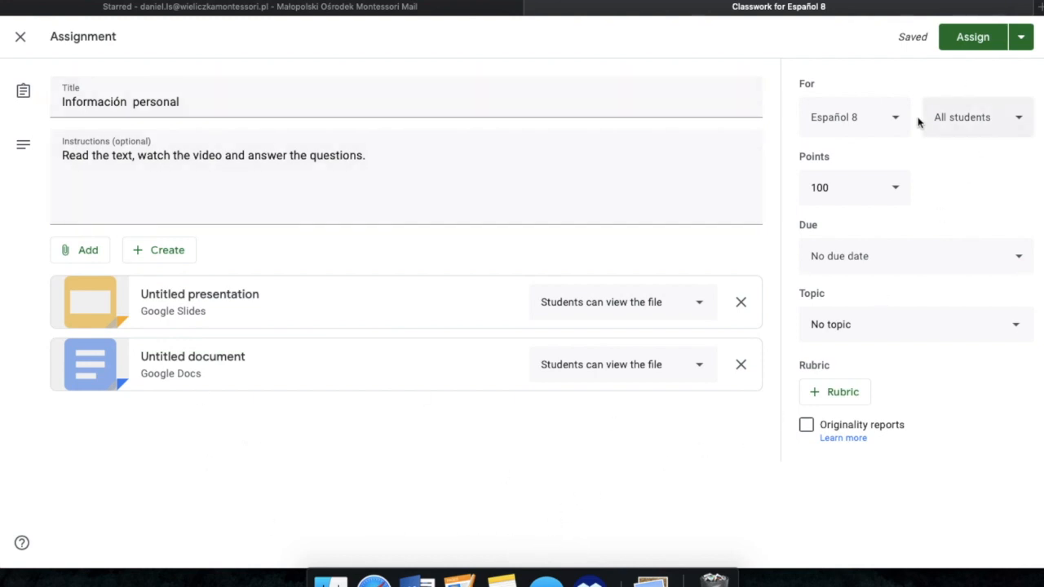
click(989, 114)
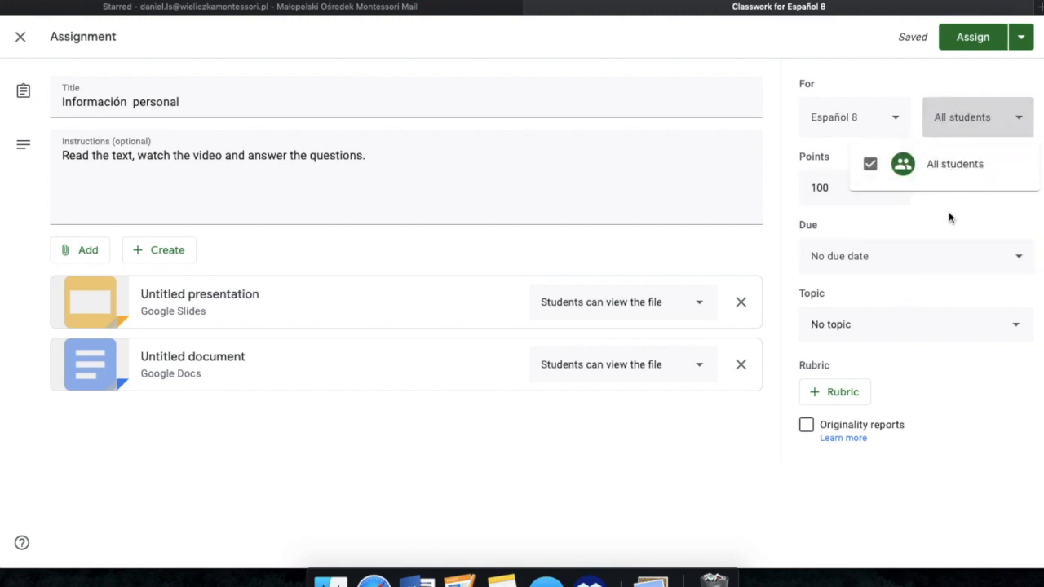
click(949, 211)
click(892, 201)
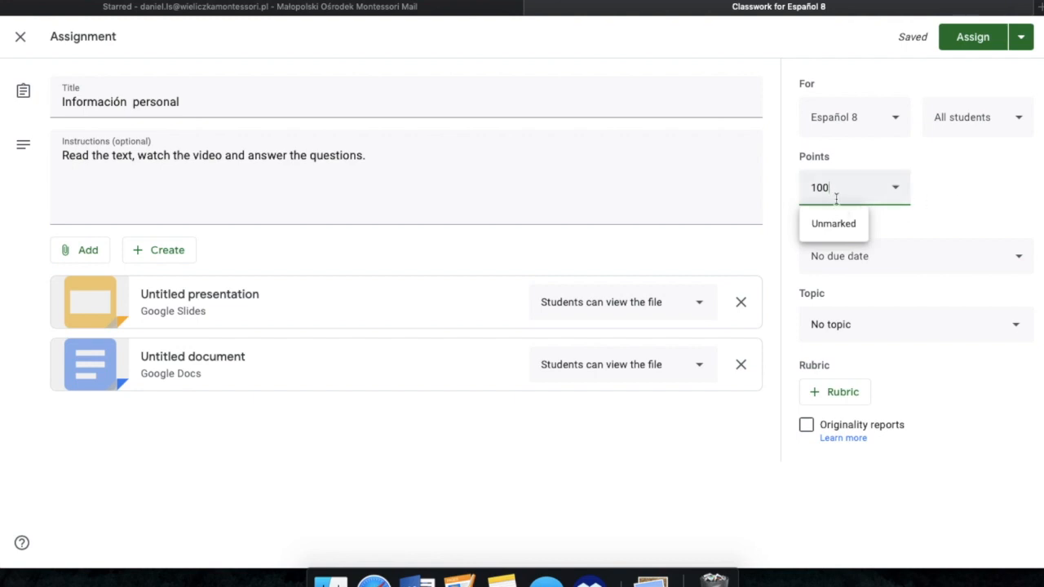
click(974, 202)
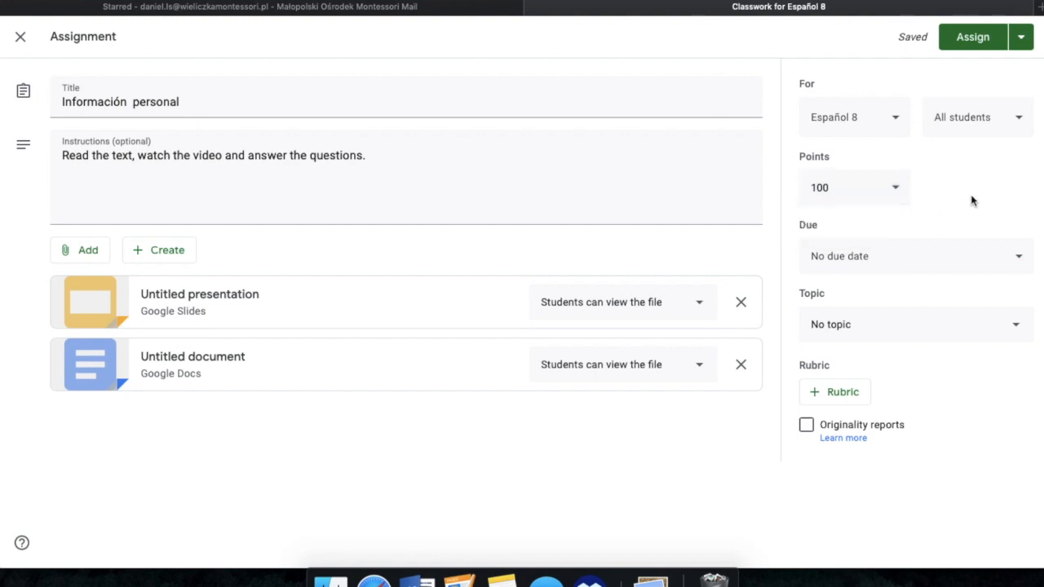
click(937, 256)
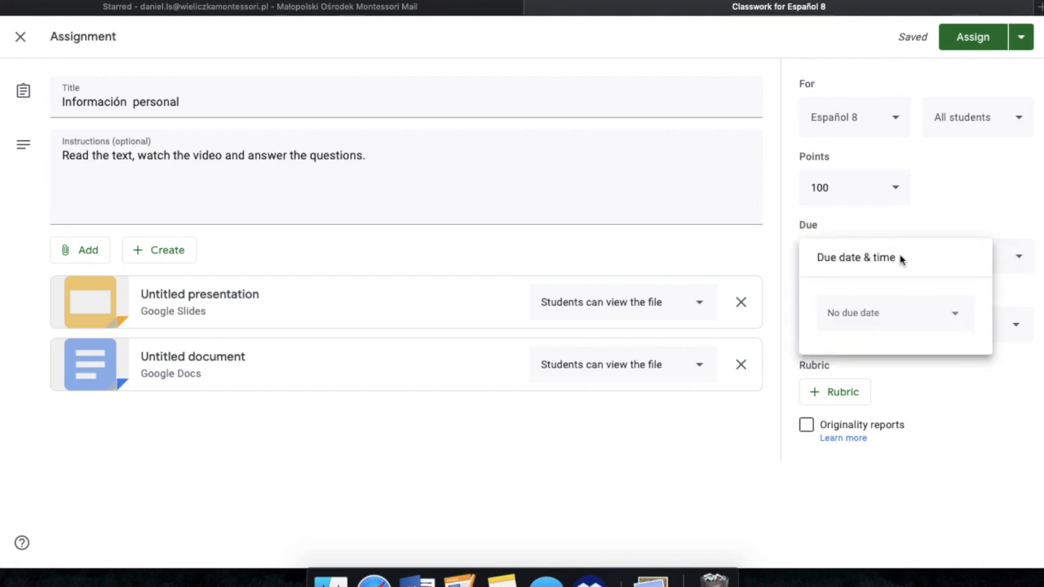
click(932, 207)
click(868, 330)
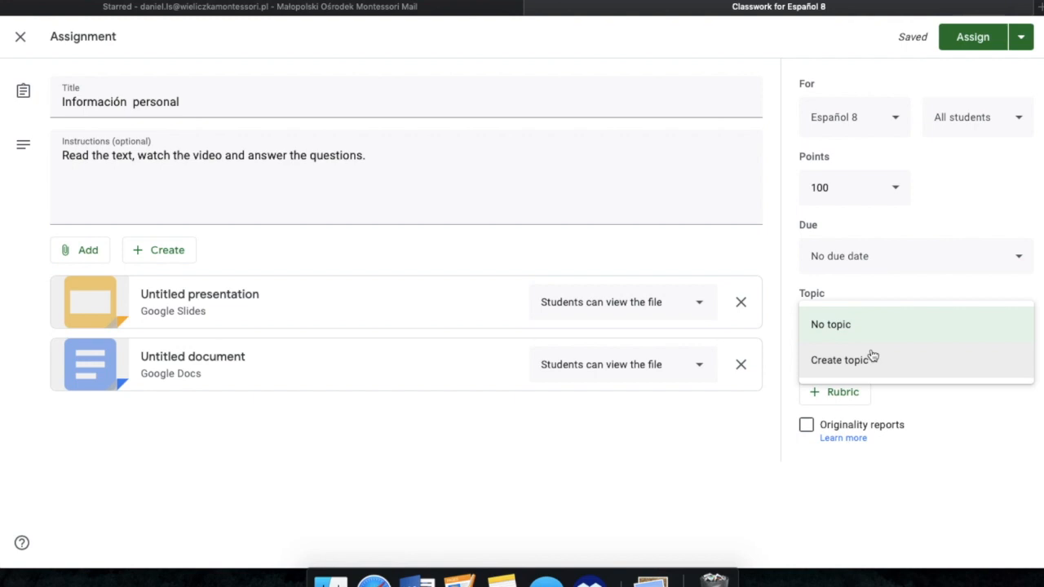
click(980, 201)
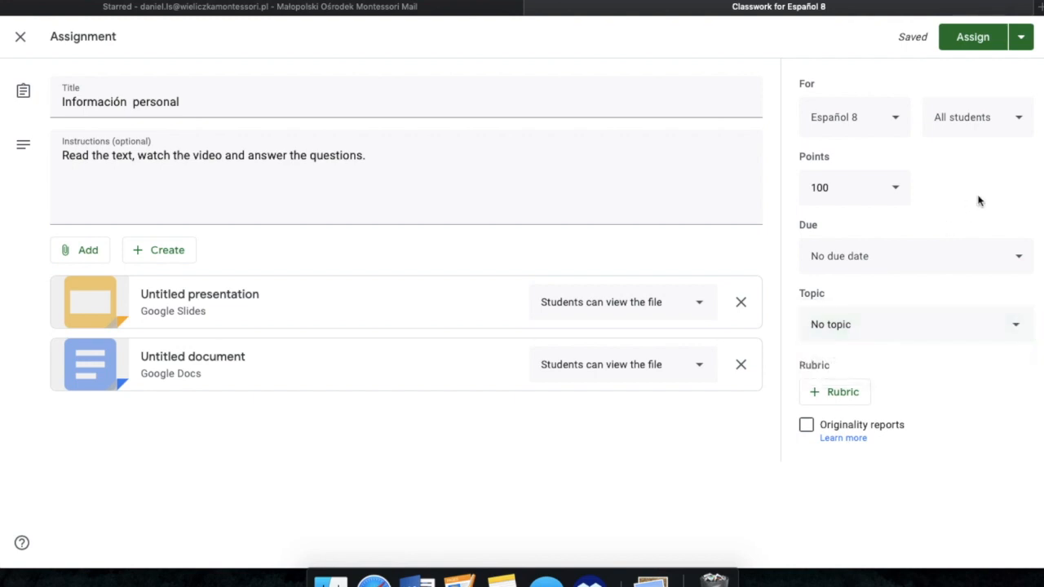
Step: Assign the work to the class immediately and check its post in the class Stream
click(1022, 38)
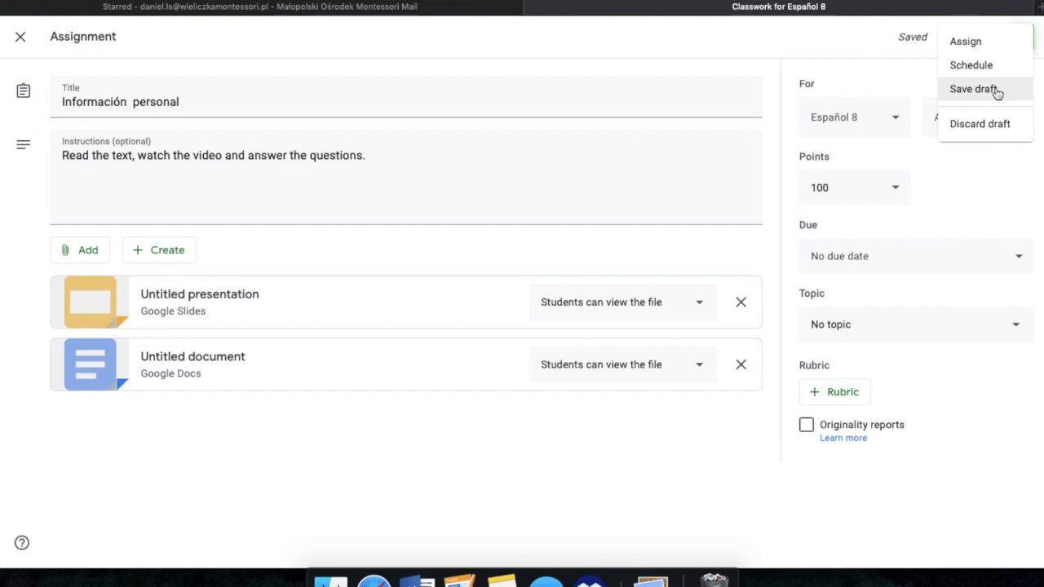
click(1003, 51)
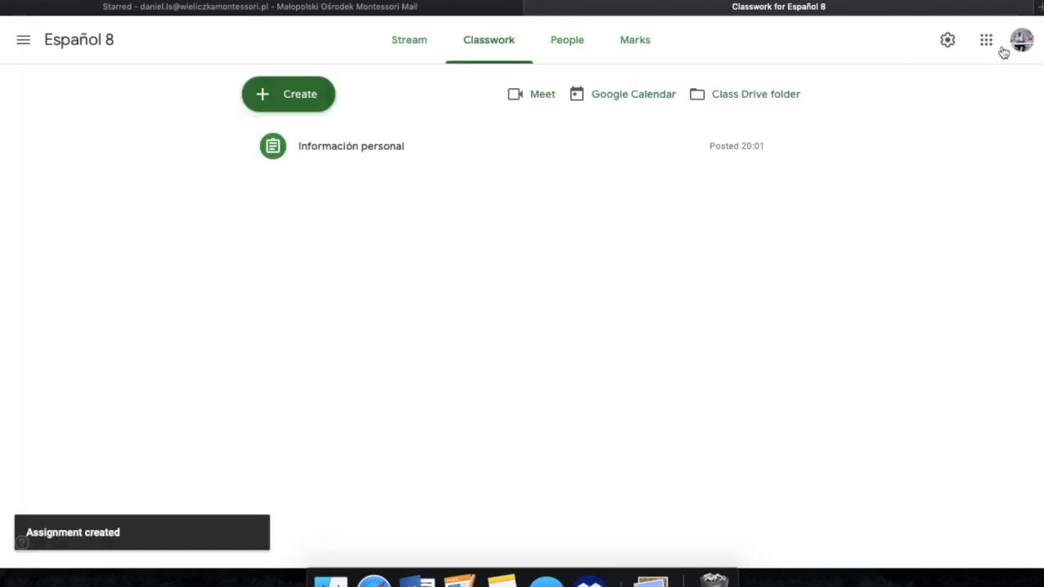
click(422, 51)
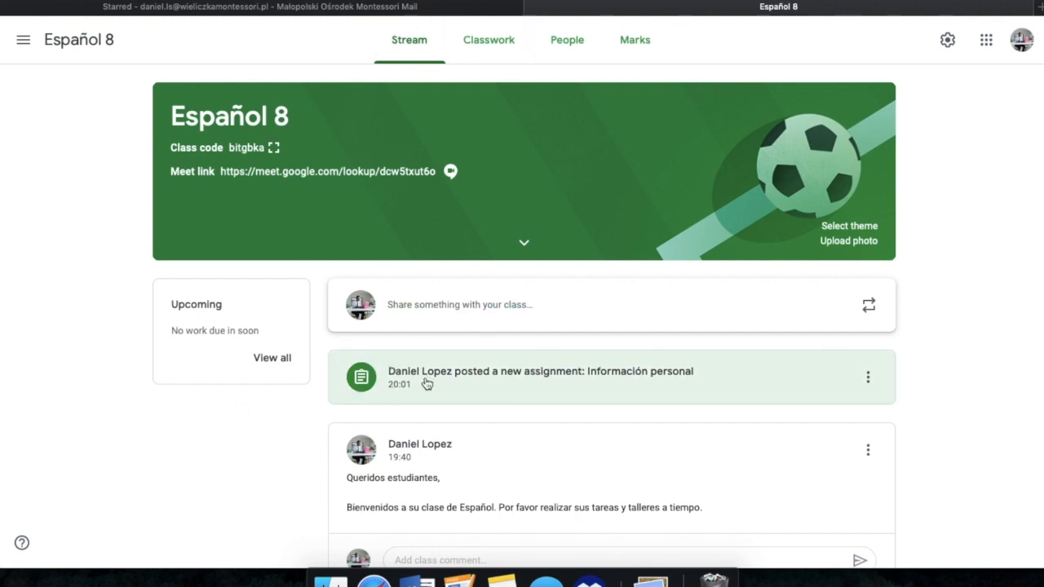
Step: Open the posted Información personal assignment and review its instructions, attachments, class comment field and student work
click(582, 392)
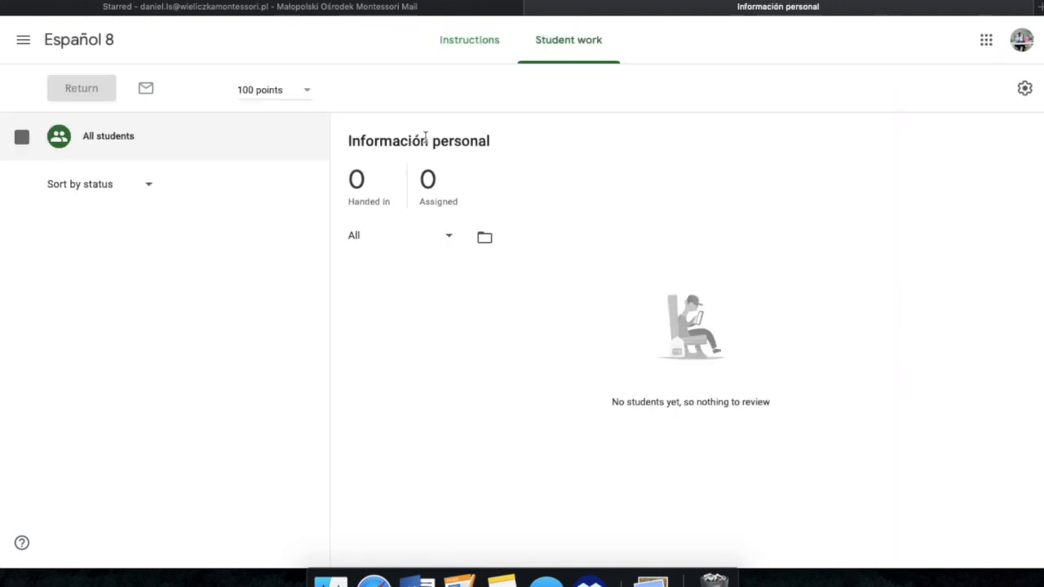
click(494, 44)
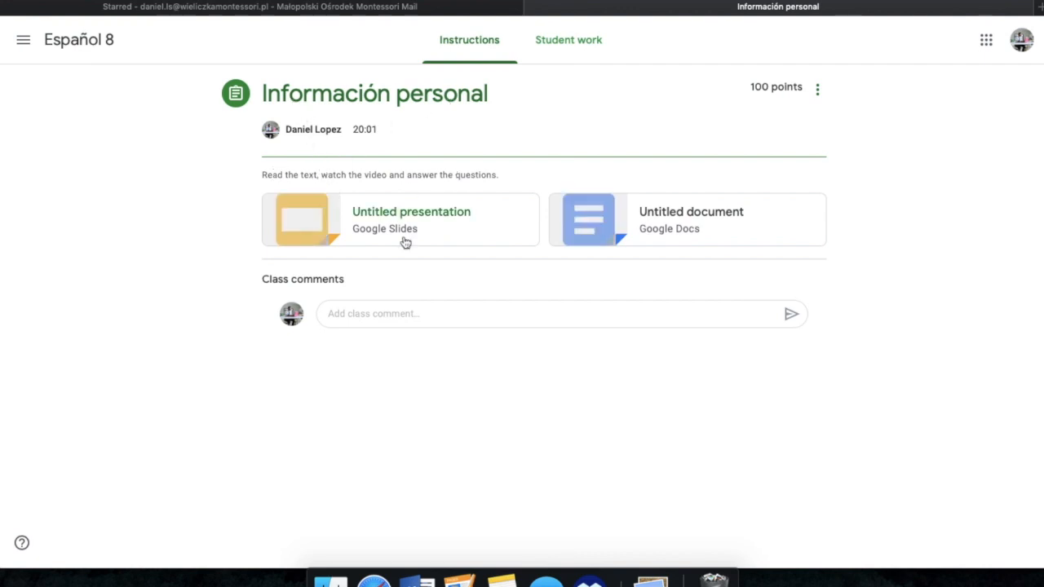
click(493, 319)
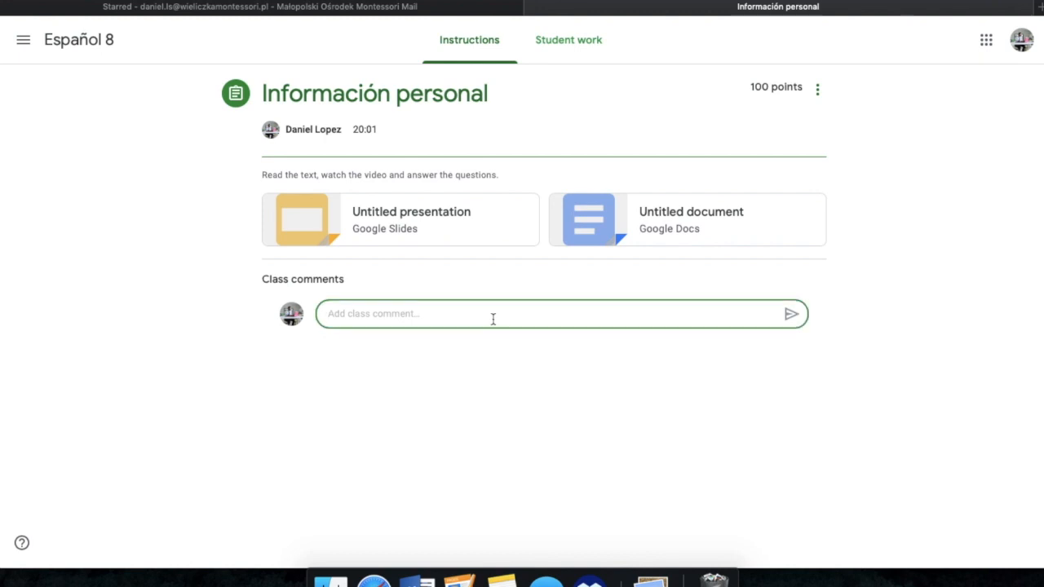
click(595, 54)
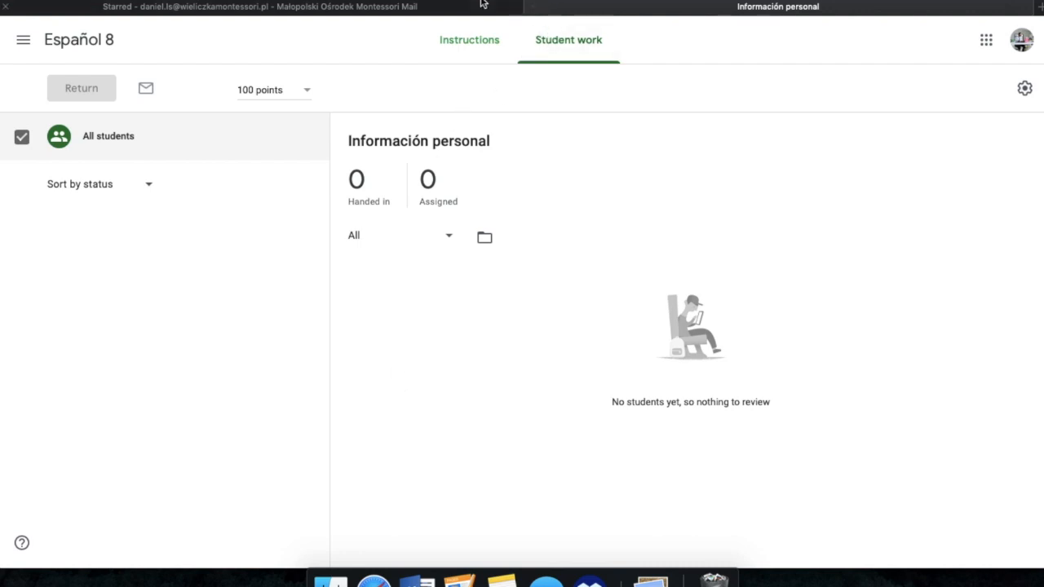
Step: Return to the Español 8 class and compare how the Información personal assignment is listed in Classwork and in the Stream
click(90, 45)
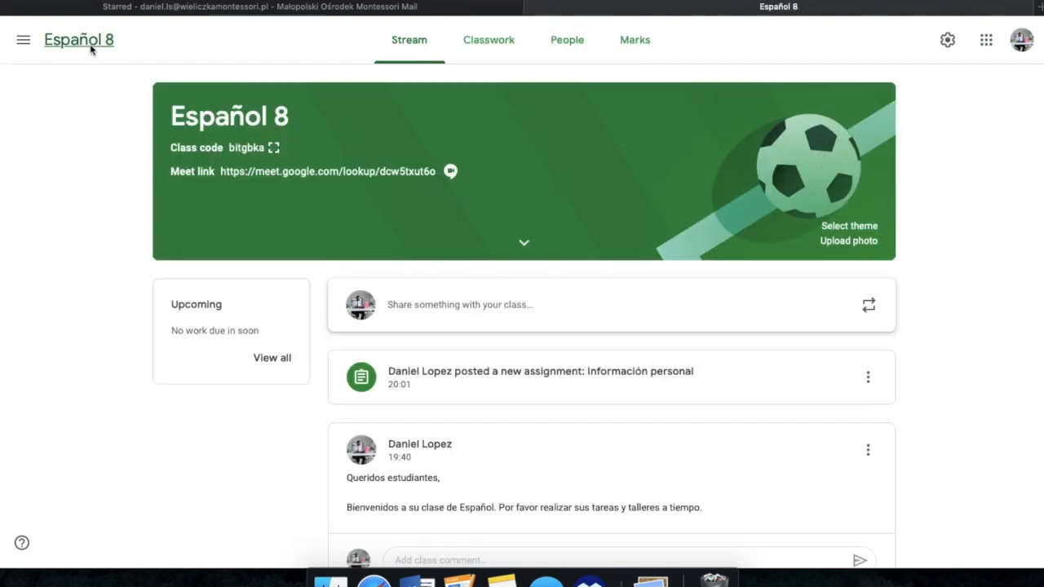
click(488, 37)
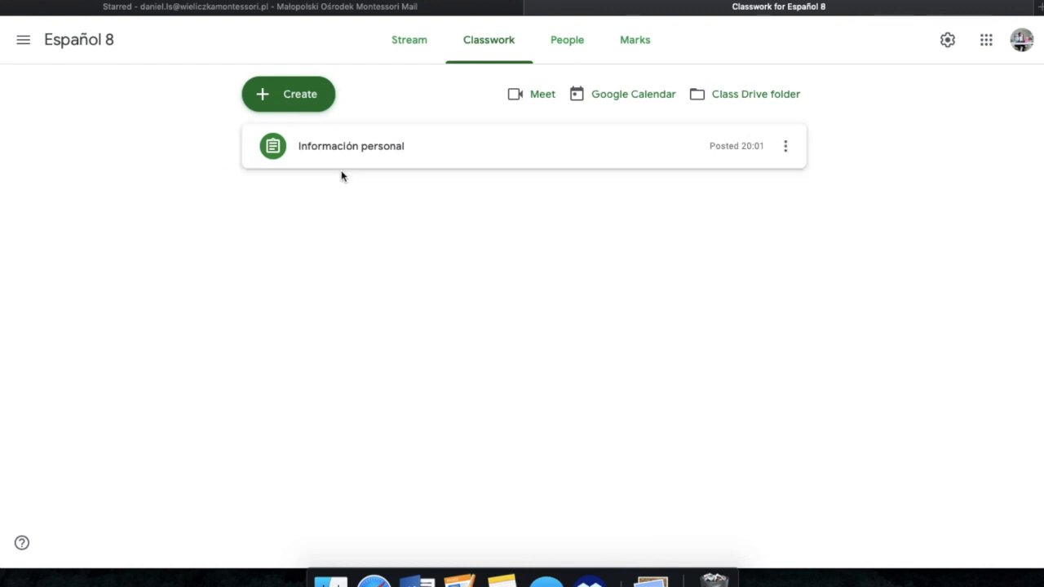
click(422, 47)
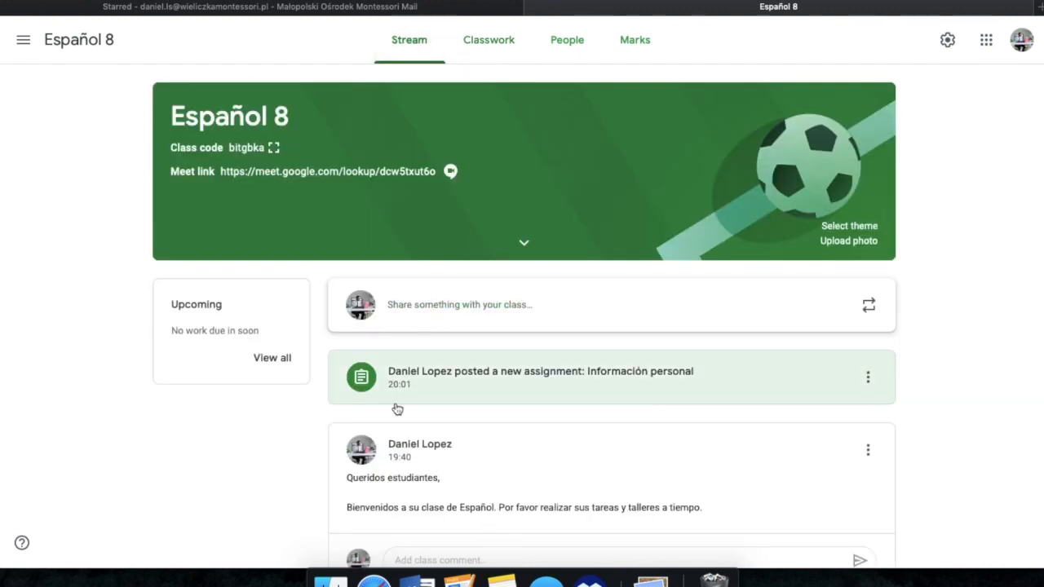
scroll(483, 449, down, 1)
scroll(475, 501, up, 1)
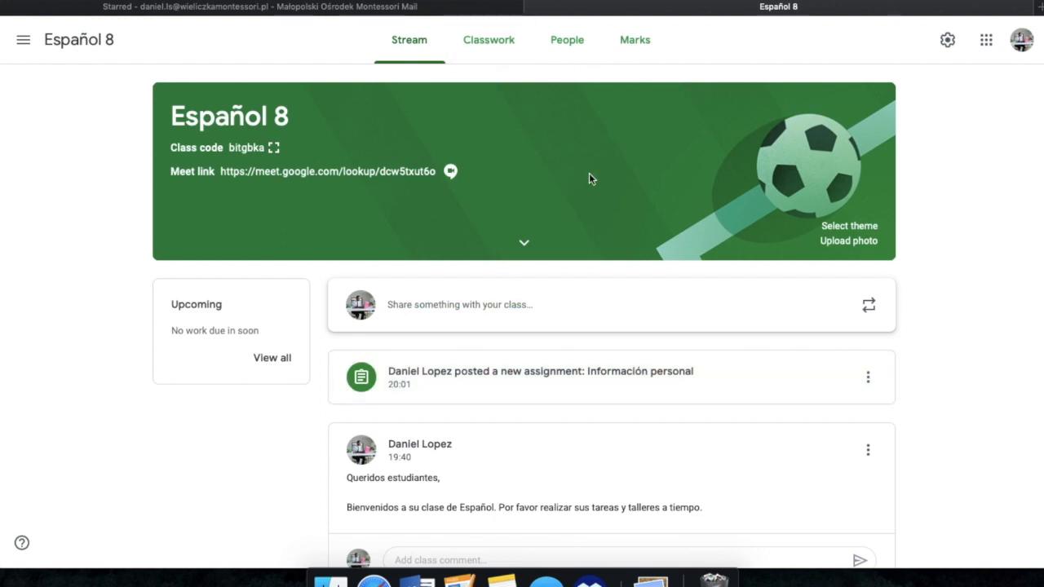
click(499, 37)
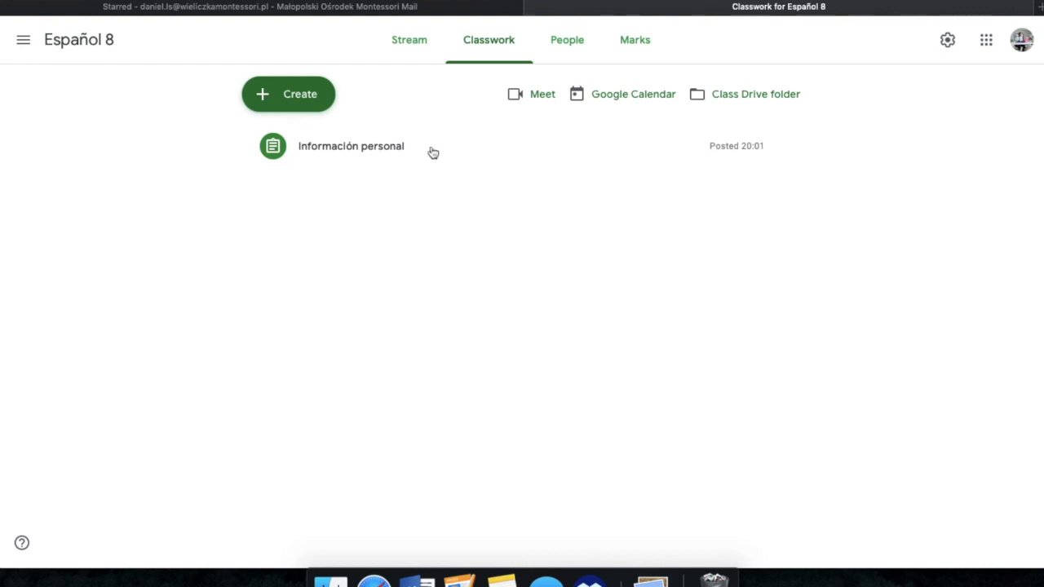
click(418, 43)
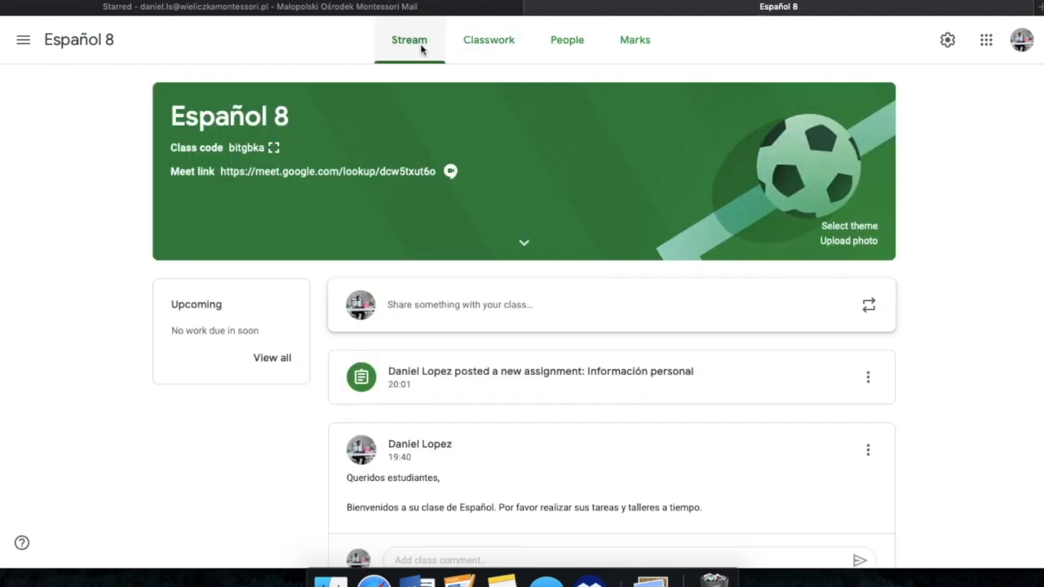
Step: Delete the Información personal assignment from the class's Classwork
click(490, 46)
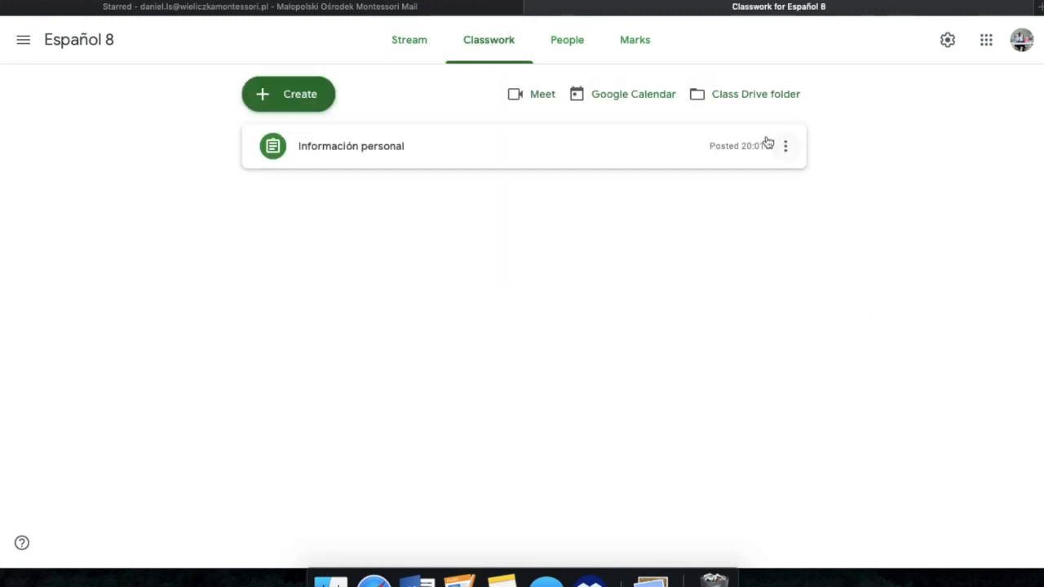
click(786, 148)
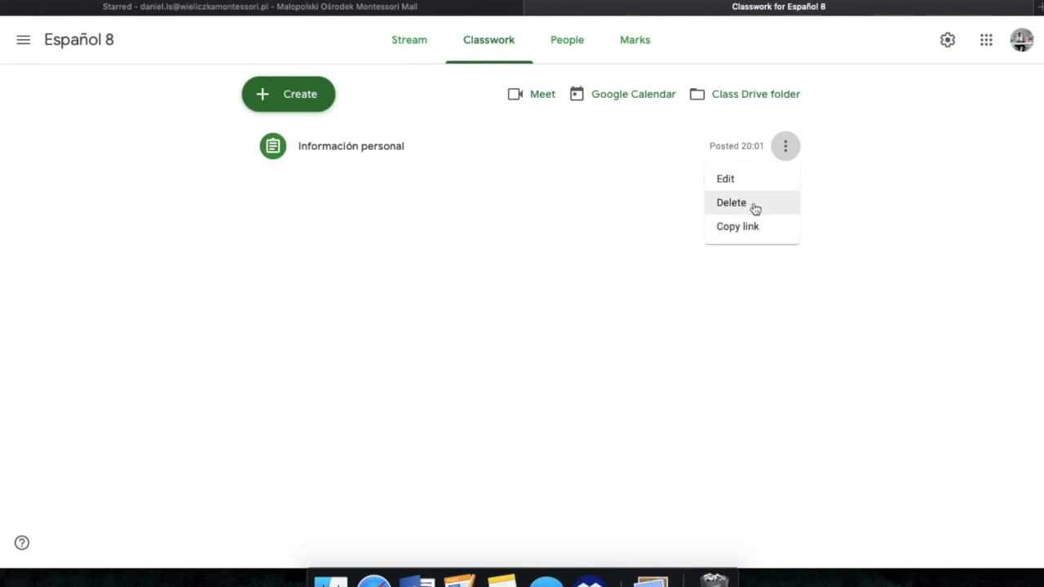
click(755, 209)
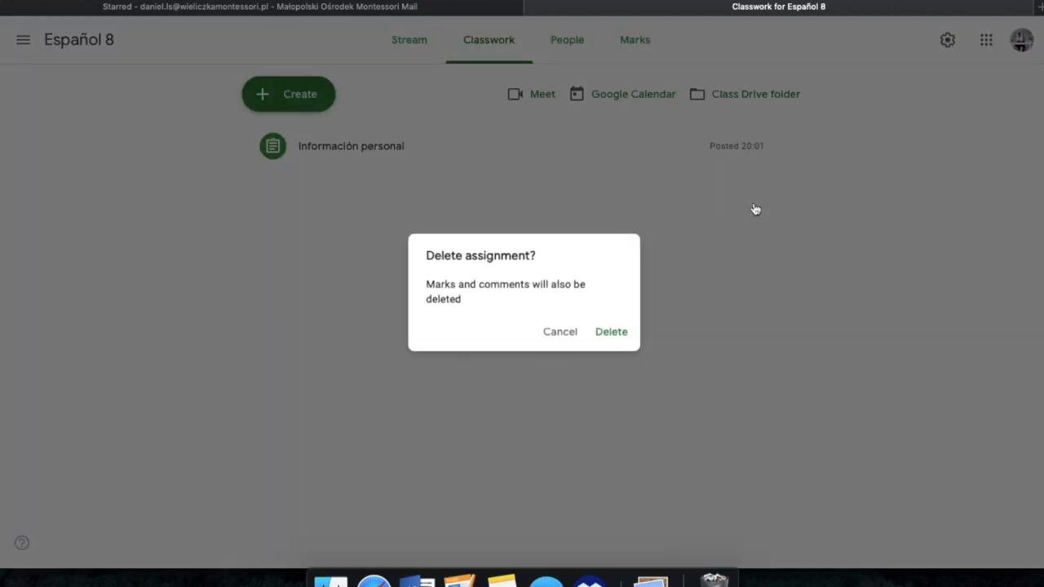
click(619, 333)
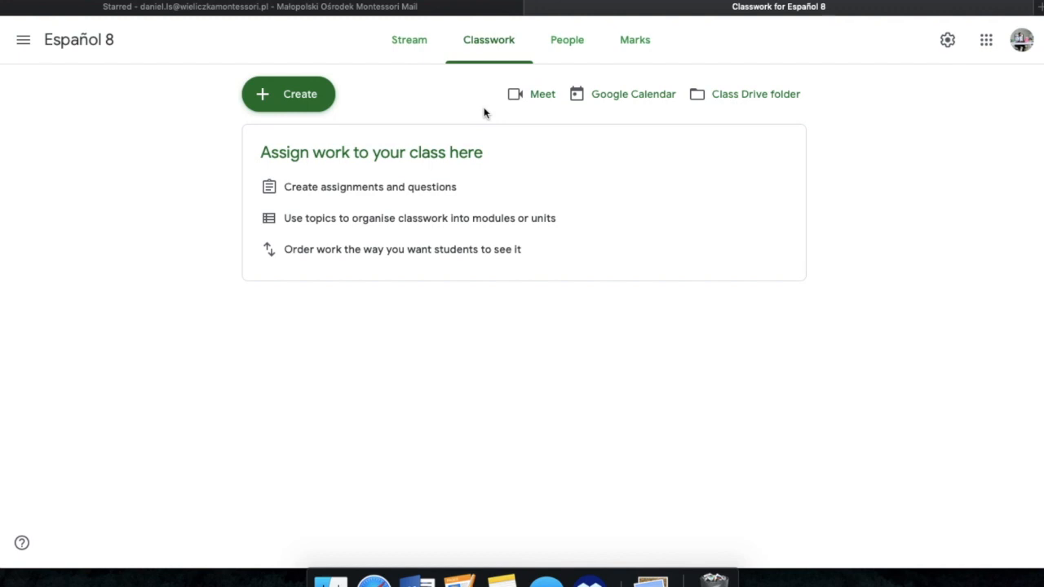
Step: Delete the welcome announcement addressed to "Queridos estudiantes" from the class Stream
click(410, 42)
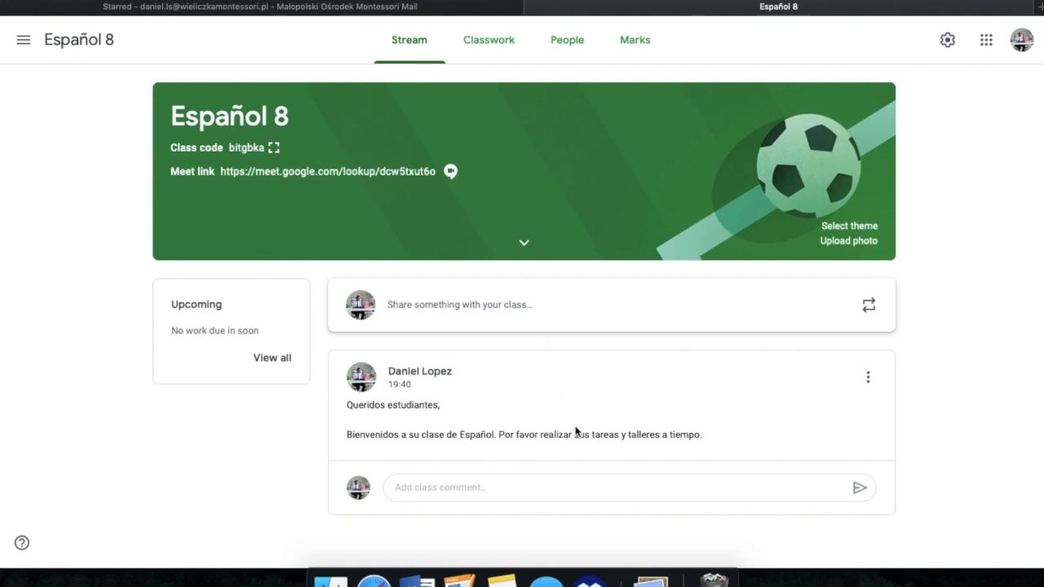
click(868, 377)
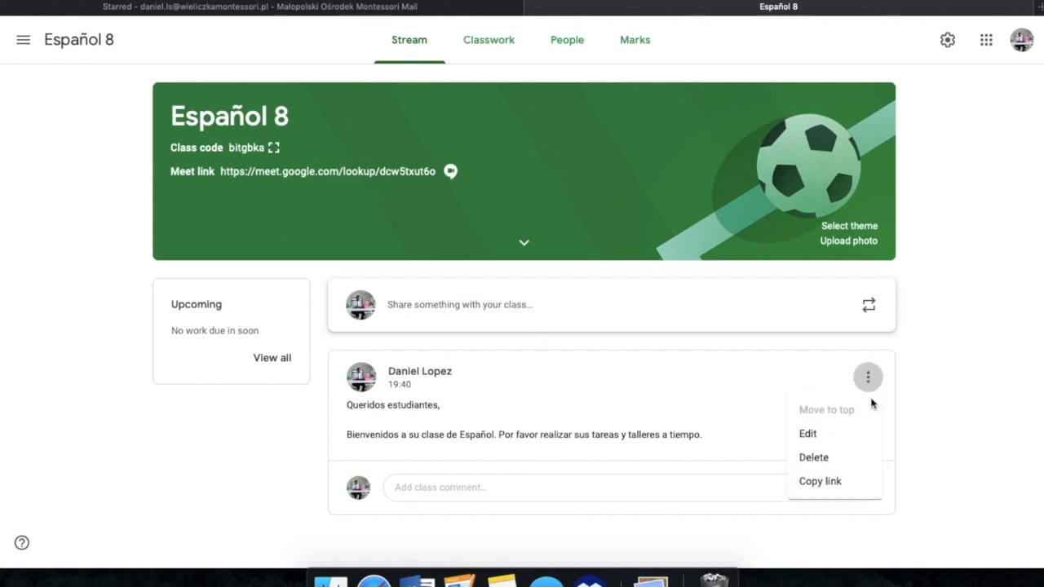
click(827, 461)
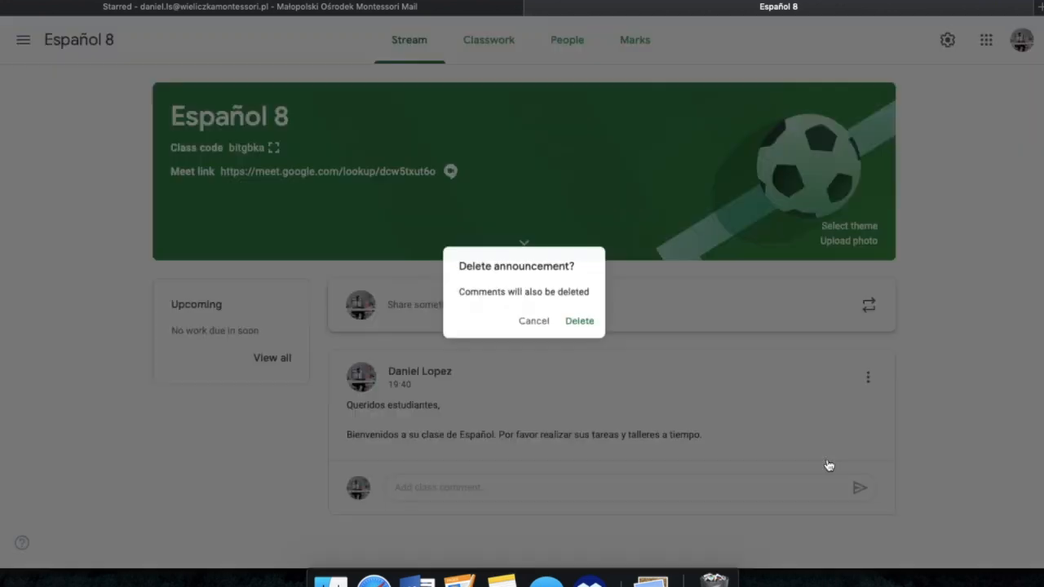
click(596, 326)
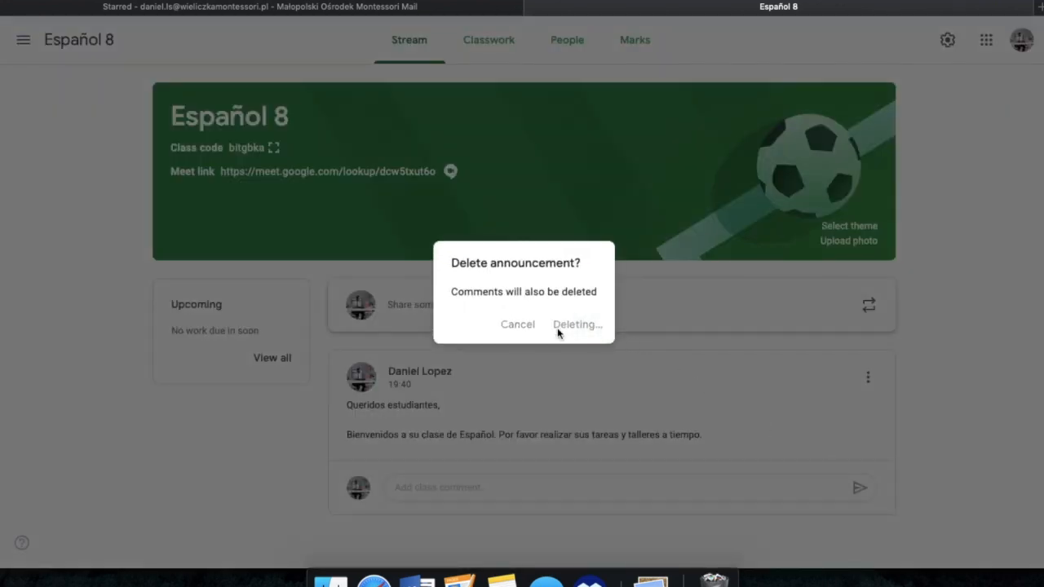
scroll(627, 393, down, 1)
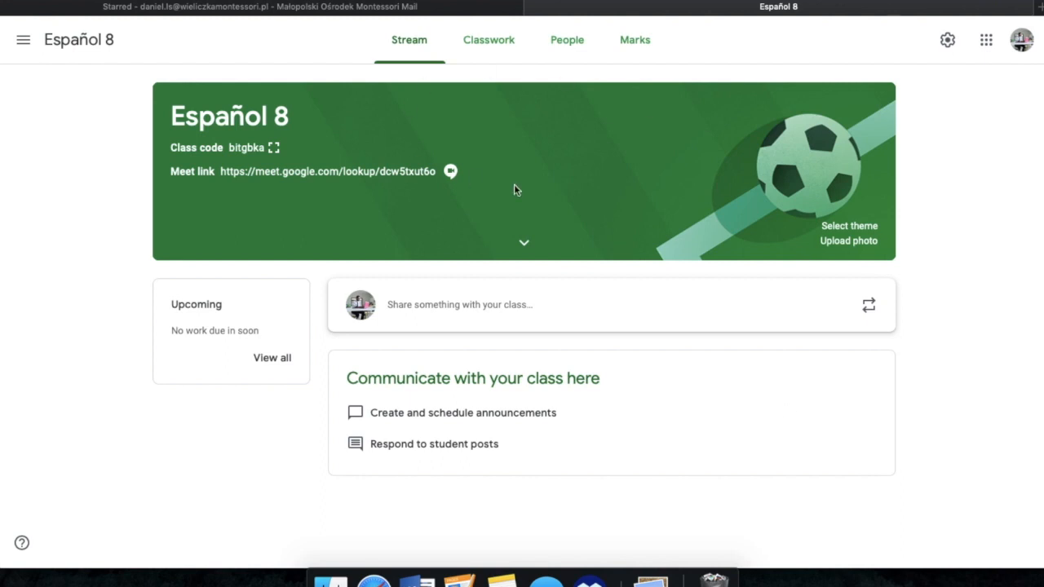
Step: Review the types of items that can be created in Classwork, and close the list without choosing one
click(502, 39)
click(316, 97)
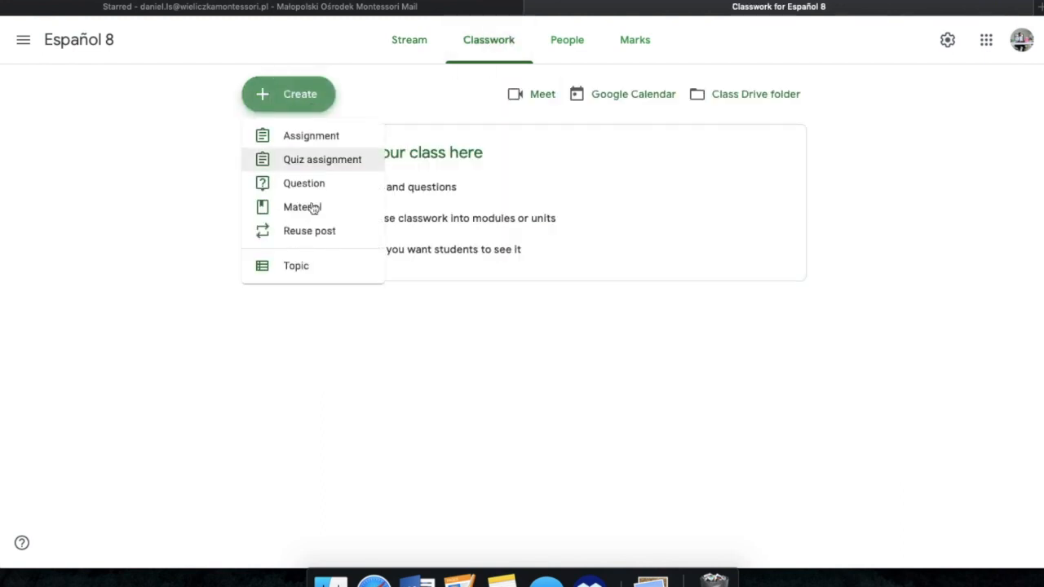
click(357, 52)
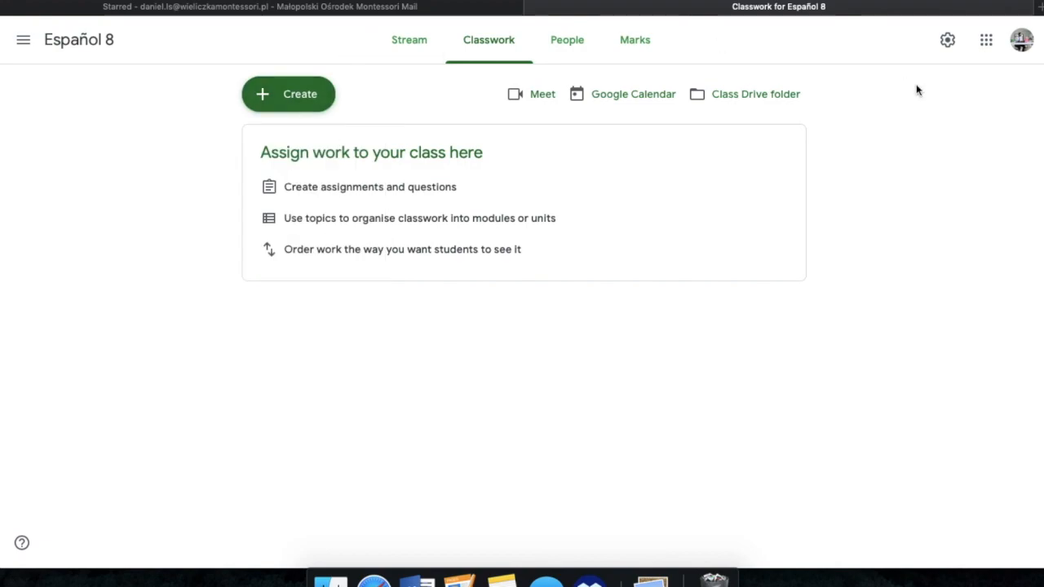